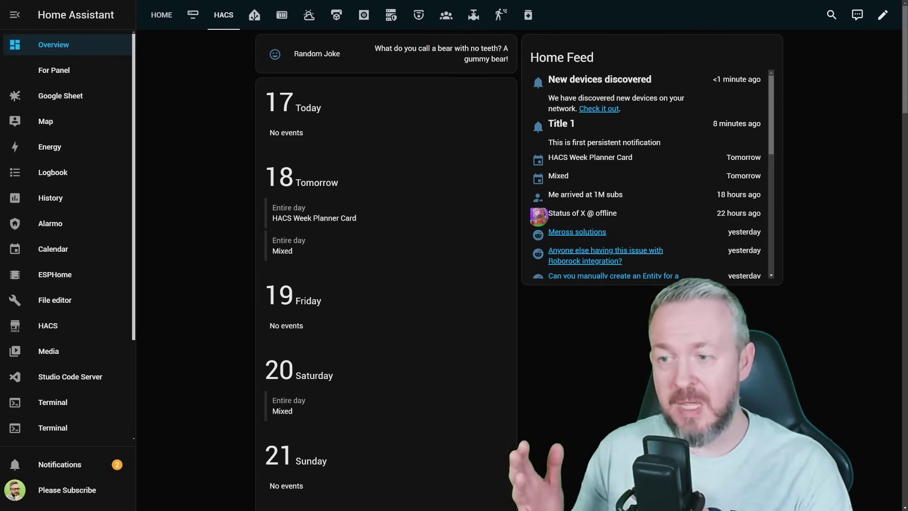
Step: Scroll down through the dashboard's week planner cards to the bottom
scroll(386, 269, "down", 3)
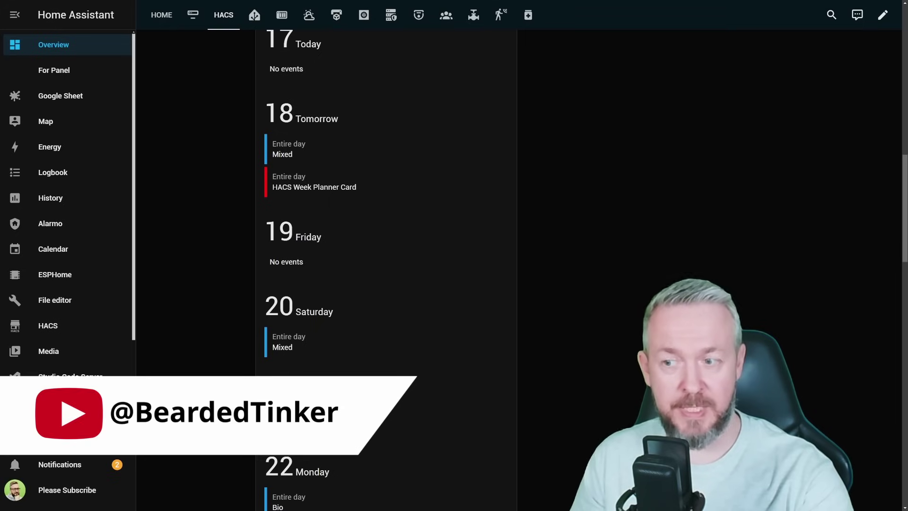
scroll(386, 269, "down", 5)
scroll(386, 270, "down", 8)
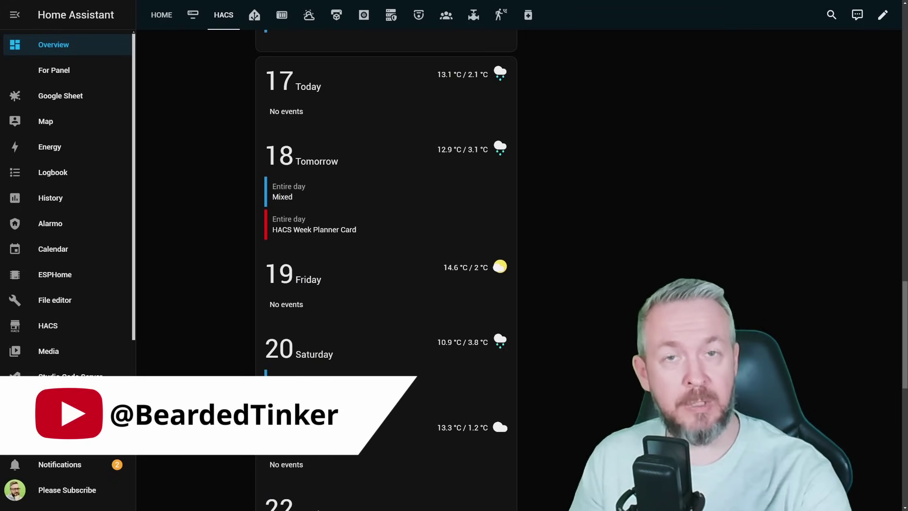
scroll(387, 269, "down", 12)
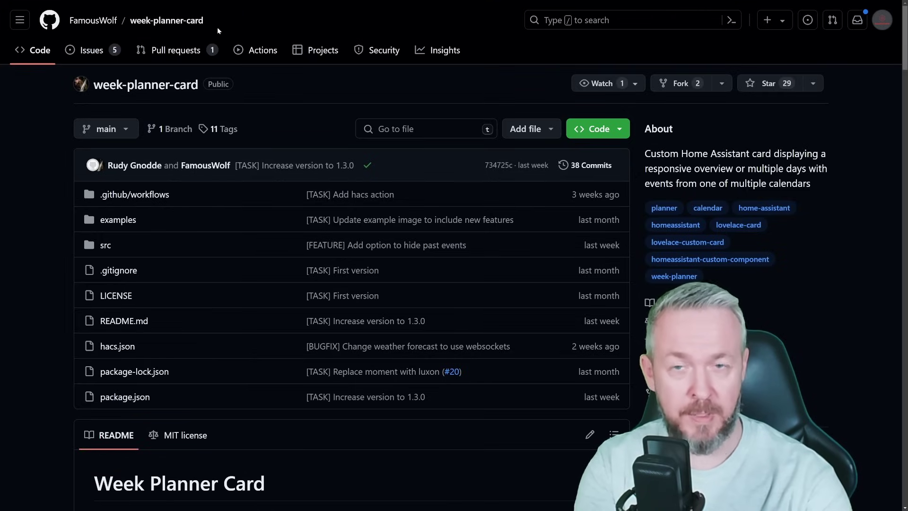
Step: Star the week-planner-card repo and select its URL in the README's HACS installation steps
left_click(753, 85)
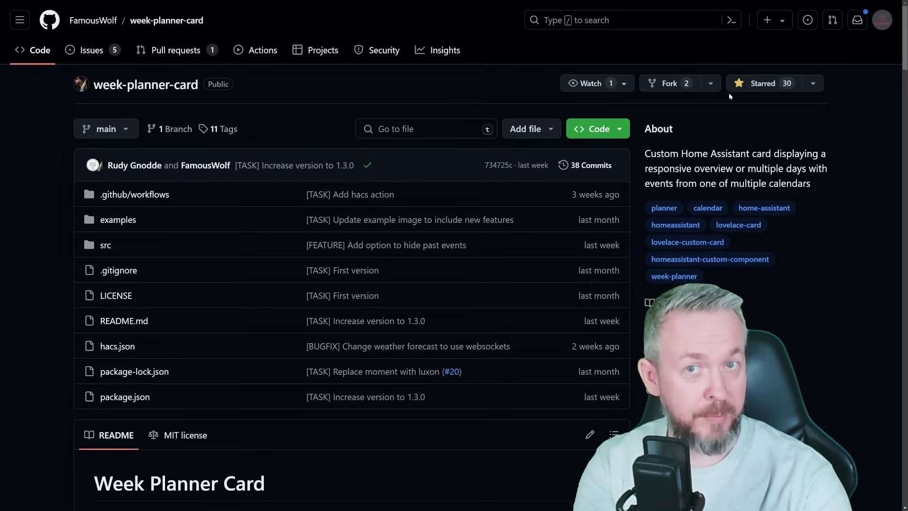
scroll(623, 205, "down", 5)
scroll(623, 205, "down", 9)
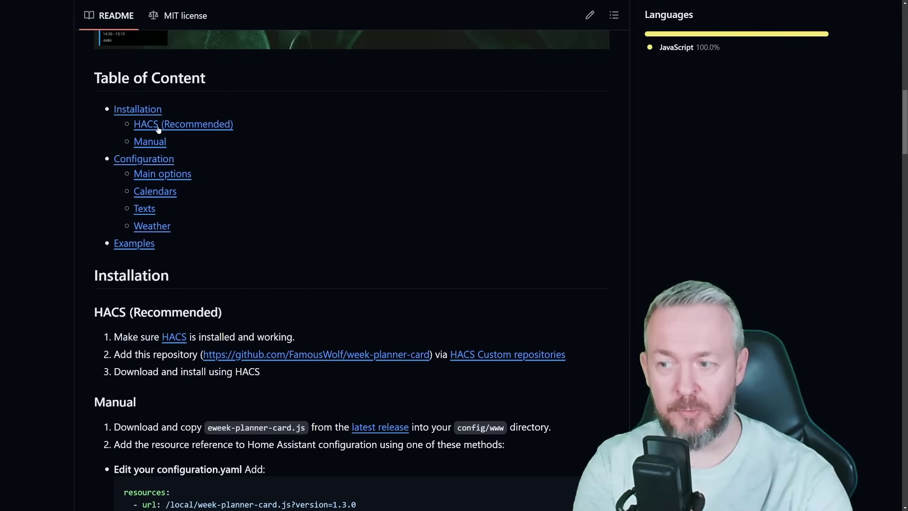
scroll(158, 130, "down", 6)
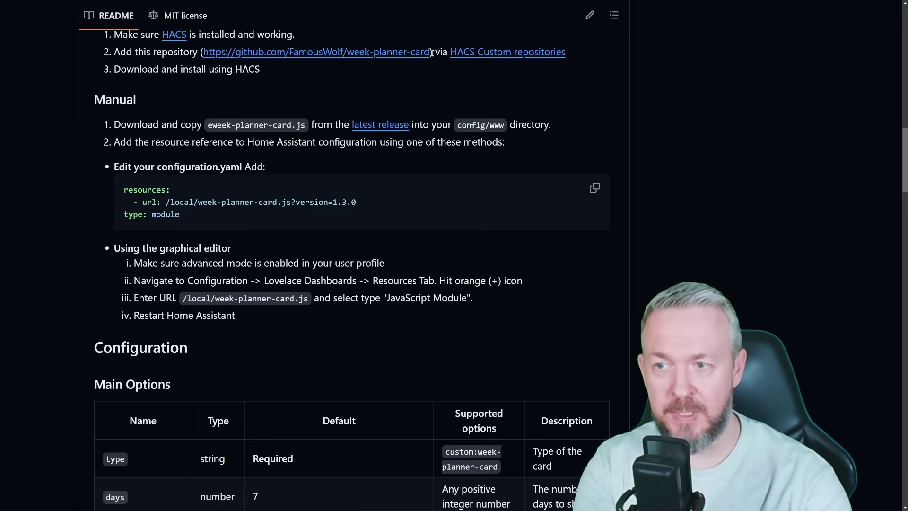
left_click_drag(431, 52, 208, 52)
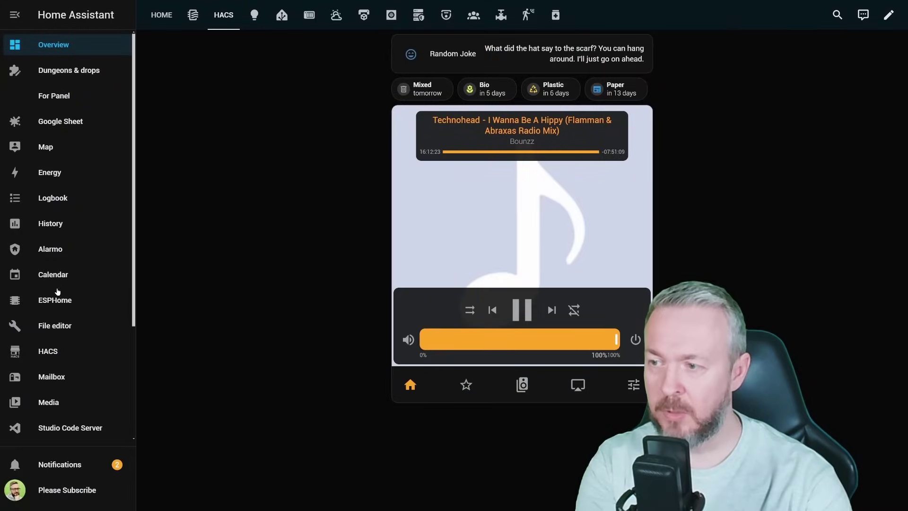
Step: Add the pasted week-planner-card URL as a Lovelace custom repository in HACS Frontend, then search 'wee'
left_click(50, 352)
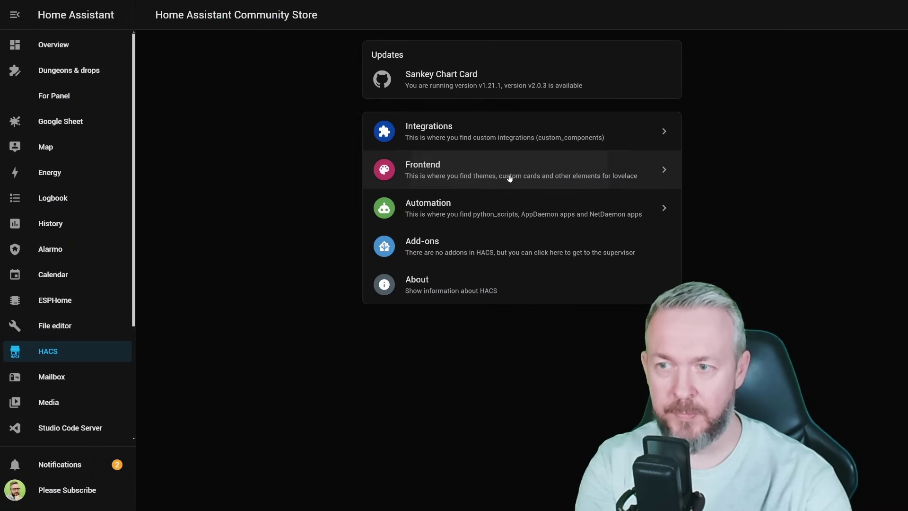
left_click(509, 177)
left_click(886, 16)
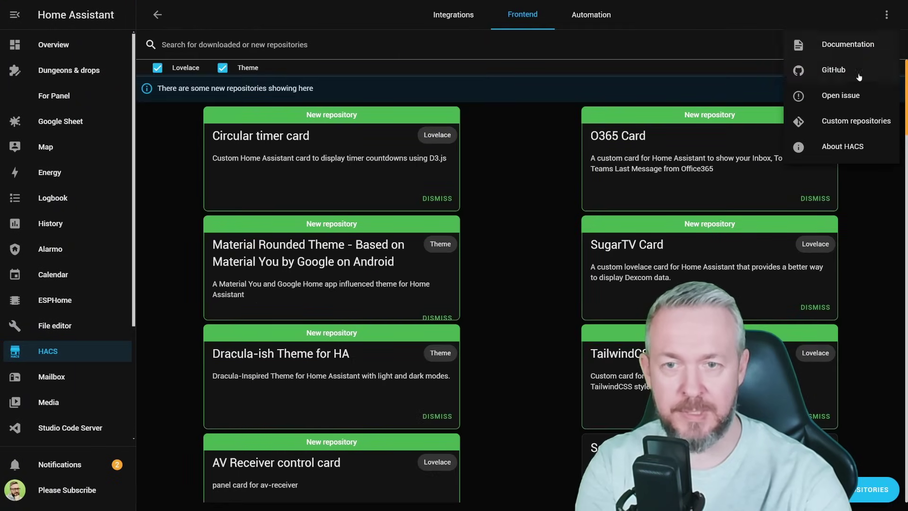
left_click(833, 122)
left_click(505, 361)
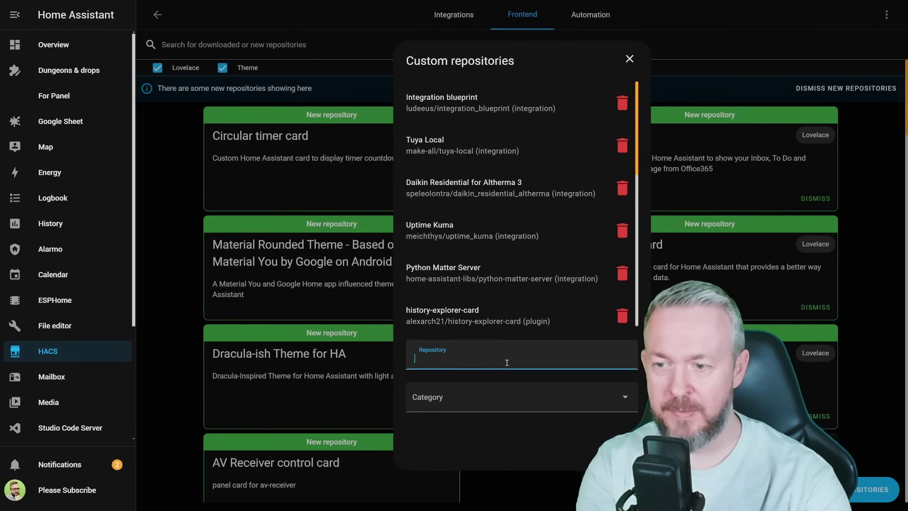
type("https://github.com/FamousWolf/week-planner-card)")
key("BackSpace")
left_click(618, 399)
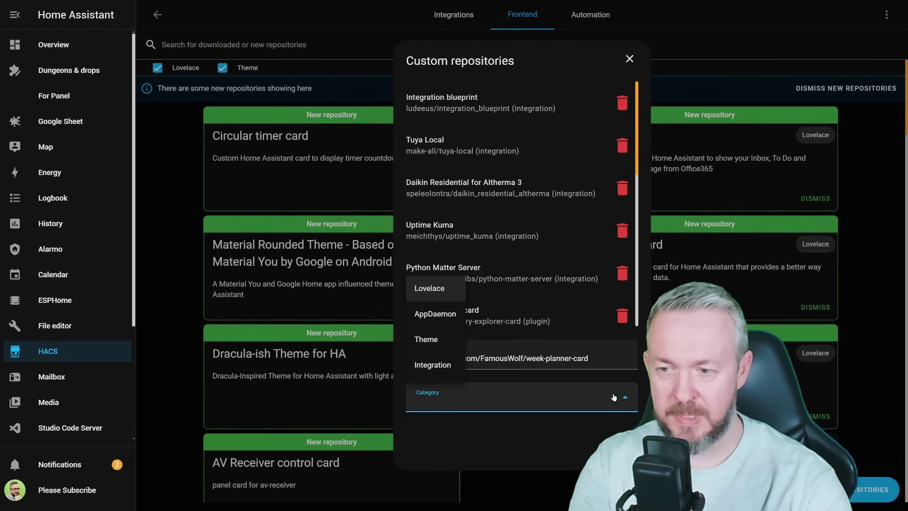
left_click(432, 288)
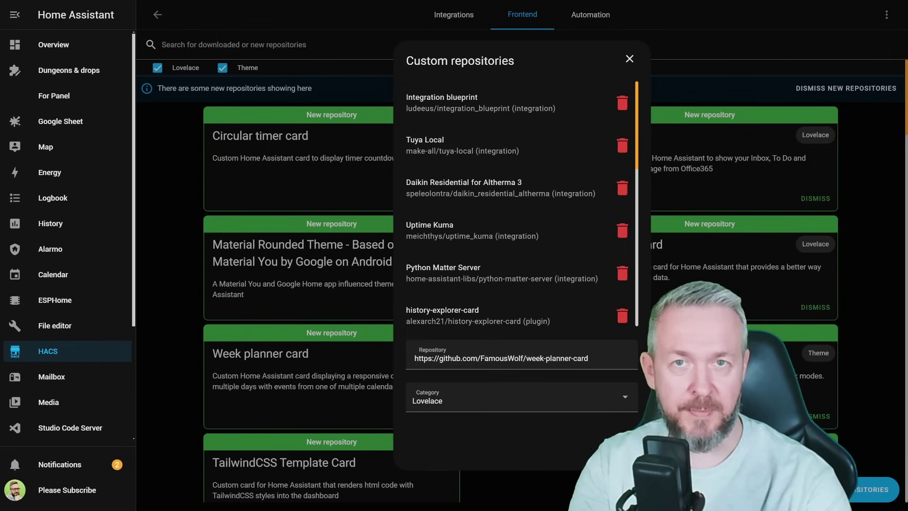
left_click(629, 58)
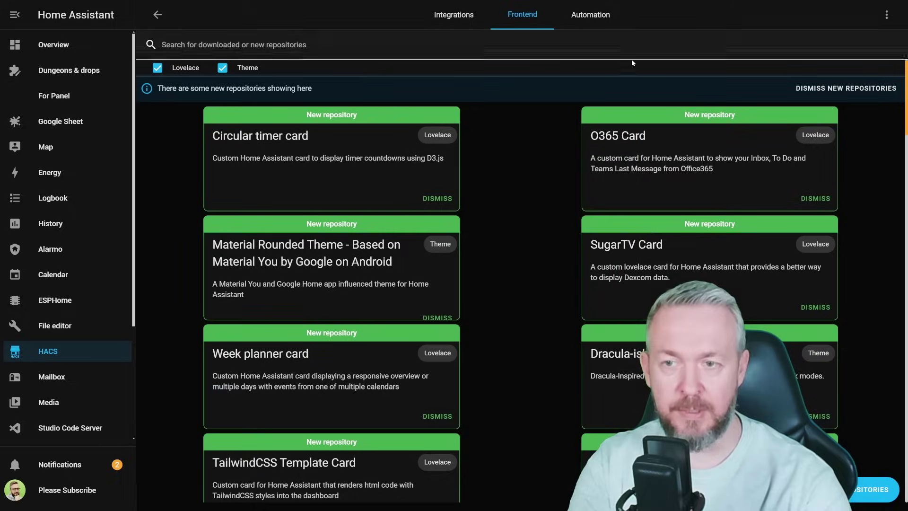
left_click(650, 55)
type("wee")
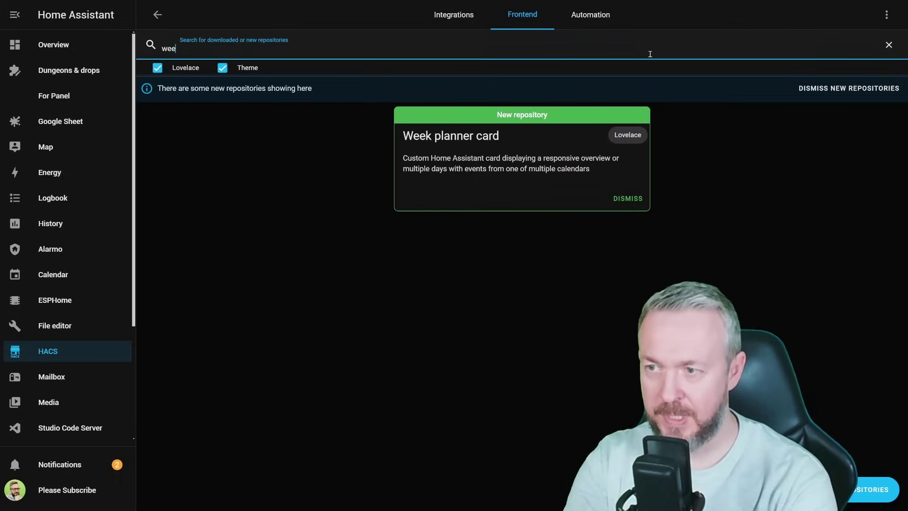
Step: Download Week planner card v1.3.0 from HACS and select its Minimal example YAML
left_click(516, 157)
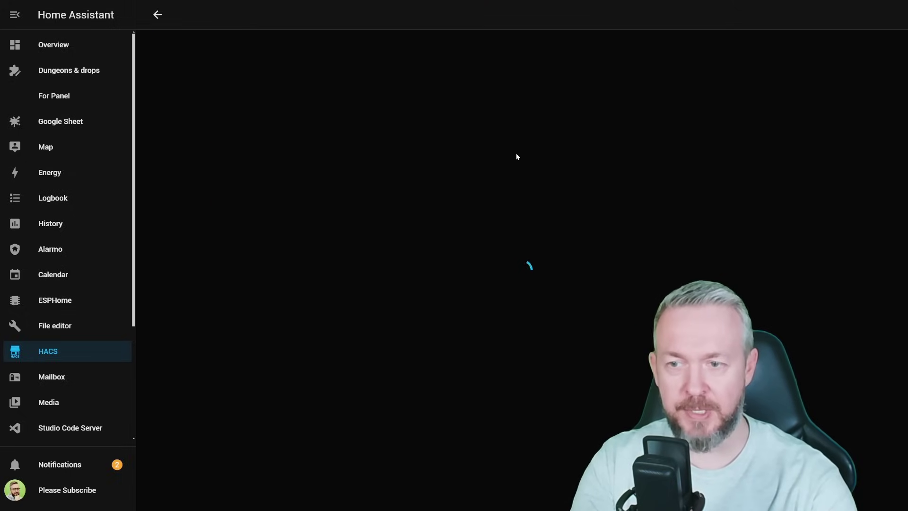
left_click(883, 485)
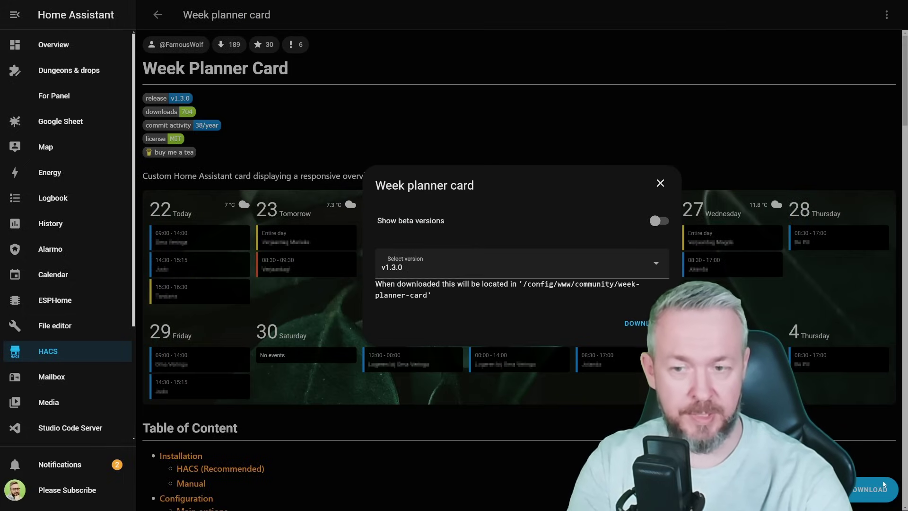
left_click(633, 321)
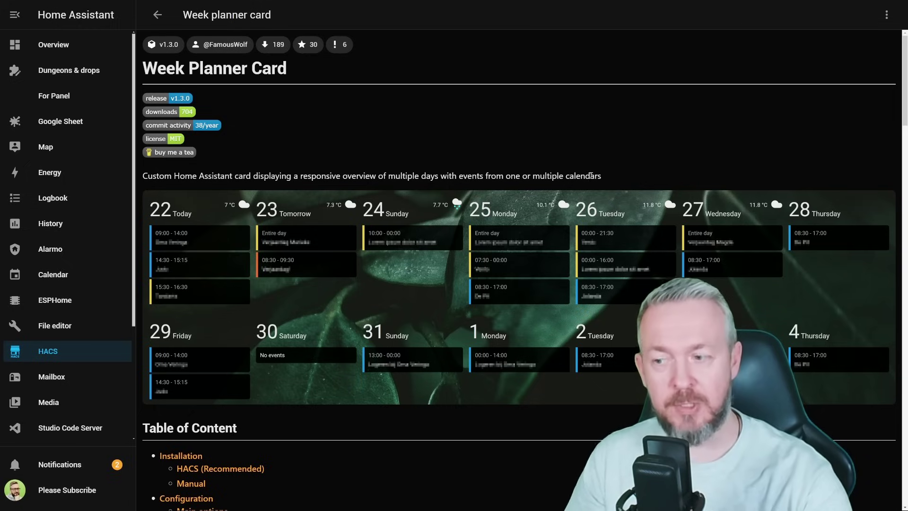
scroll(609, 269, "down", 20)
left_click_drag(286, 141, 152, 121)
key("ctrl+c")
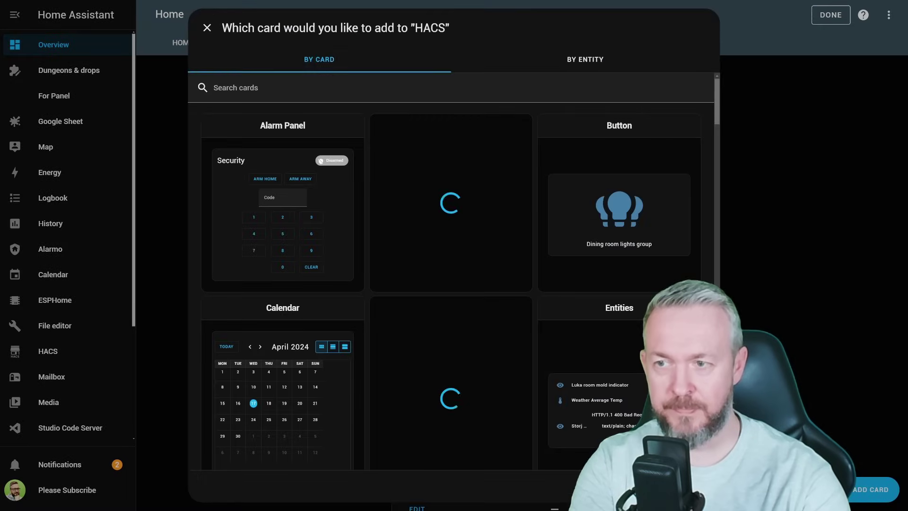
Step: Search the card picker for 'week' and choose Custom: Week Planner Card
left_click(461, 98)
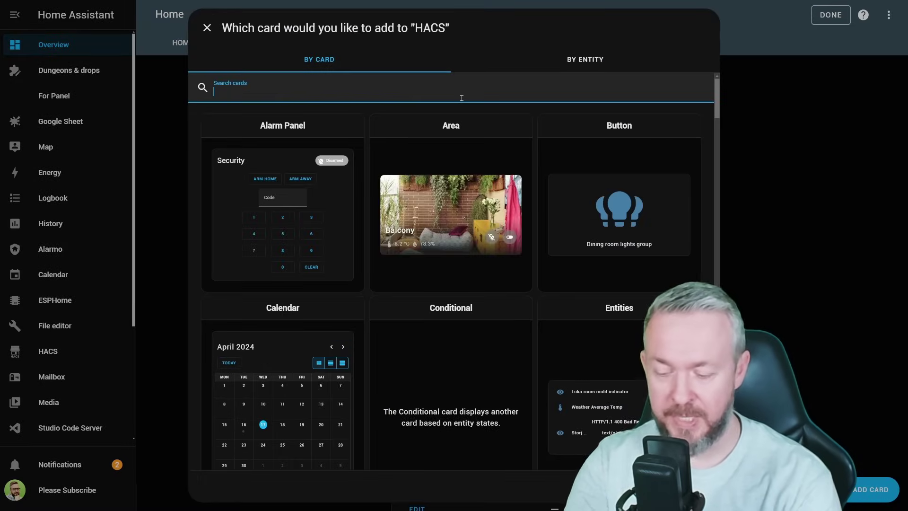
type("week")
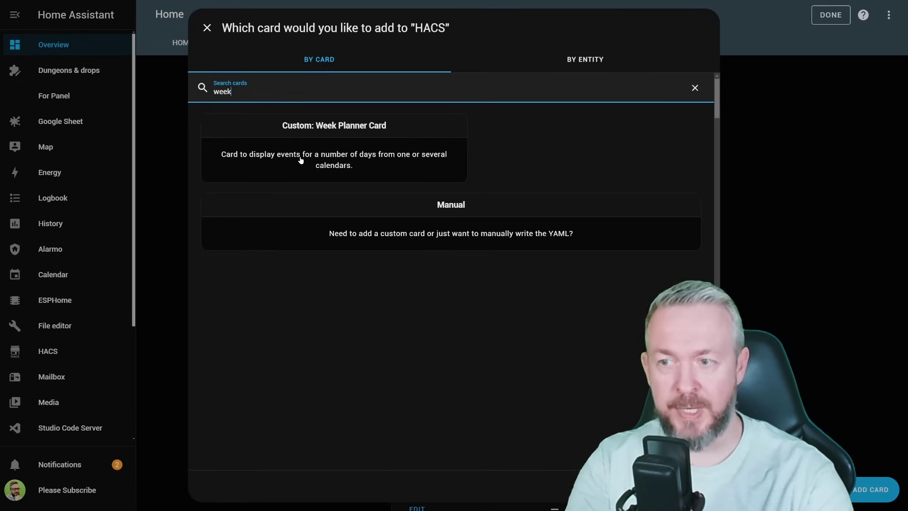
left_click(306, 155)
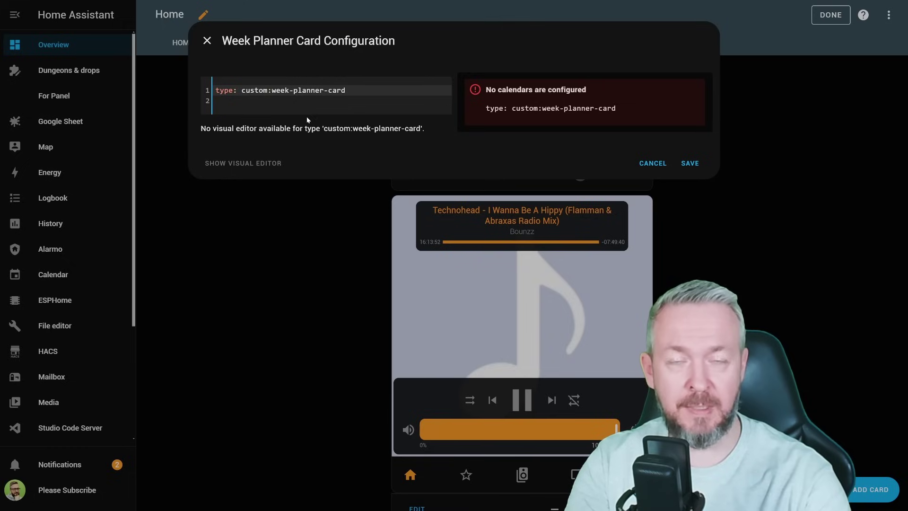
Step: Paste the Minimal YAML and set its calendar entities to calendar.youtube and calendar.trash
key("ctrl+a")
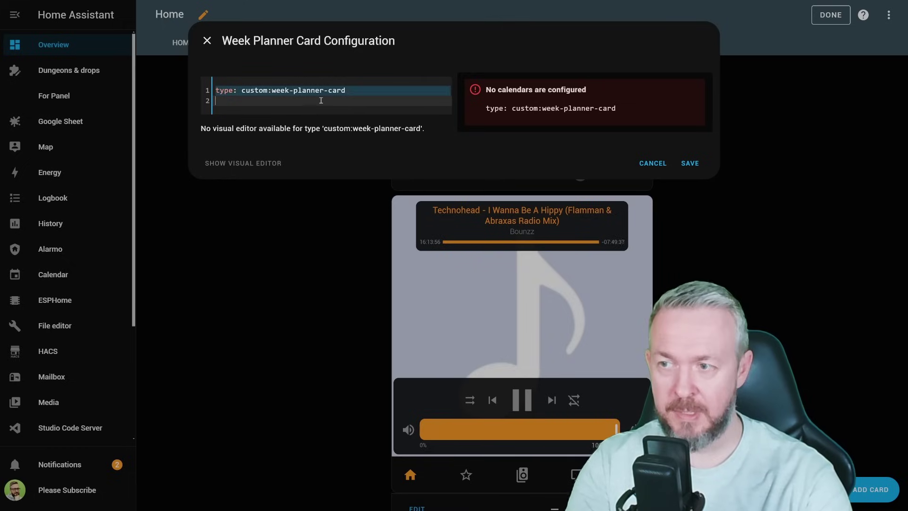
key("ctrl+v")
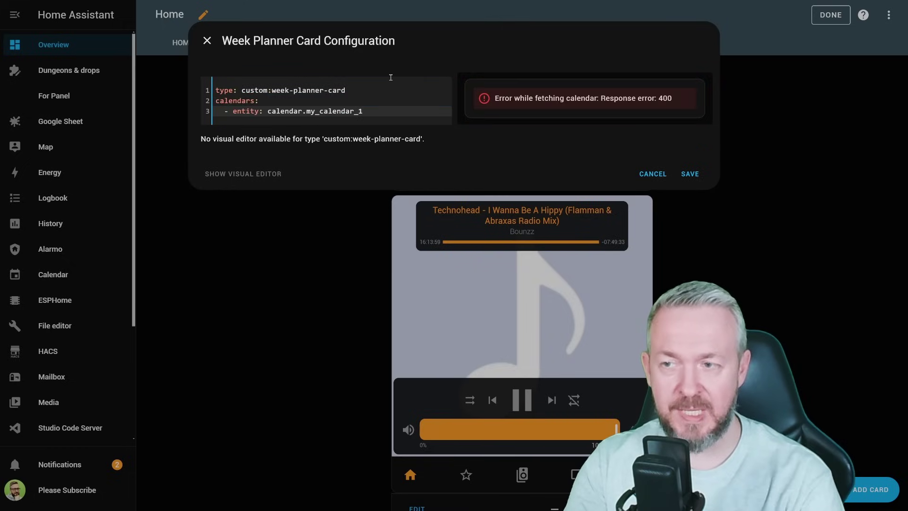
key("ctrl+shift+Left")
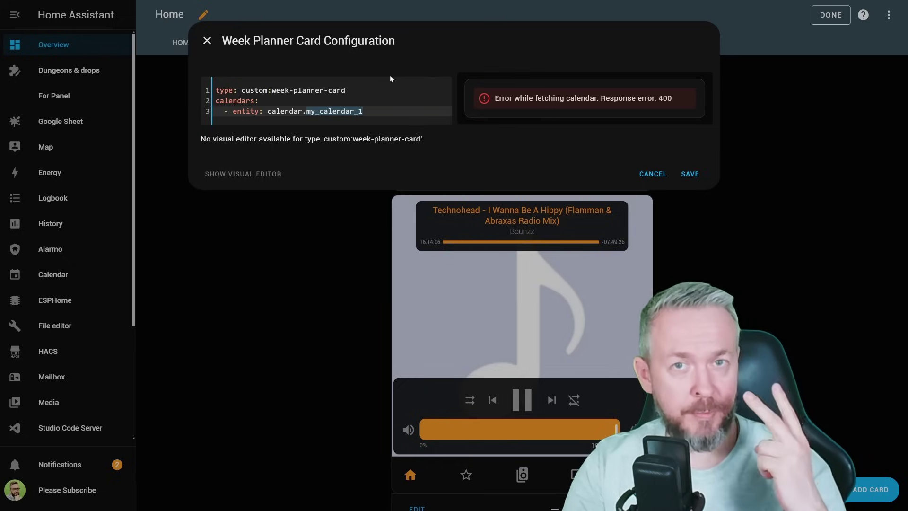
type("yo")
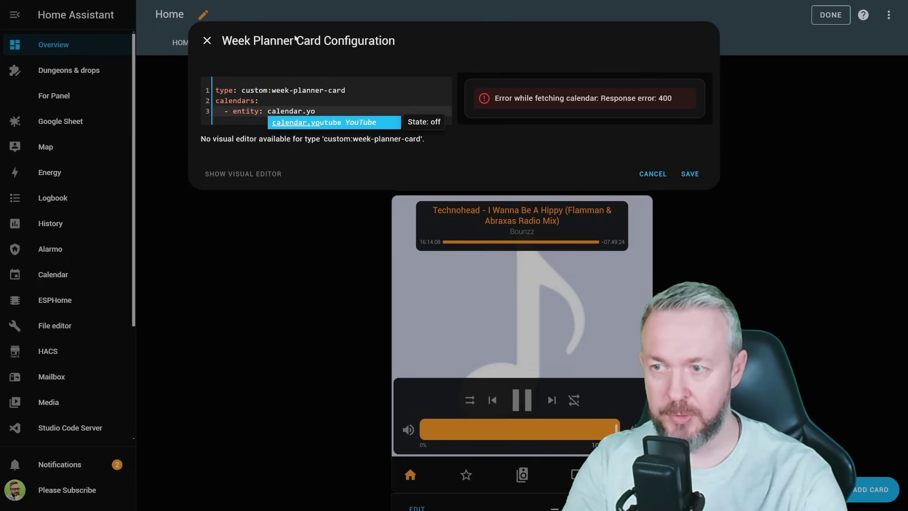
key("Return")
key("Return")
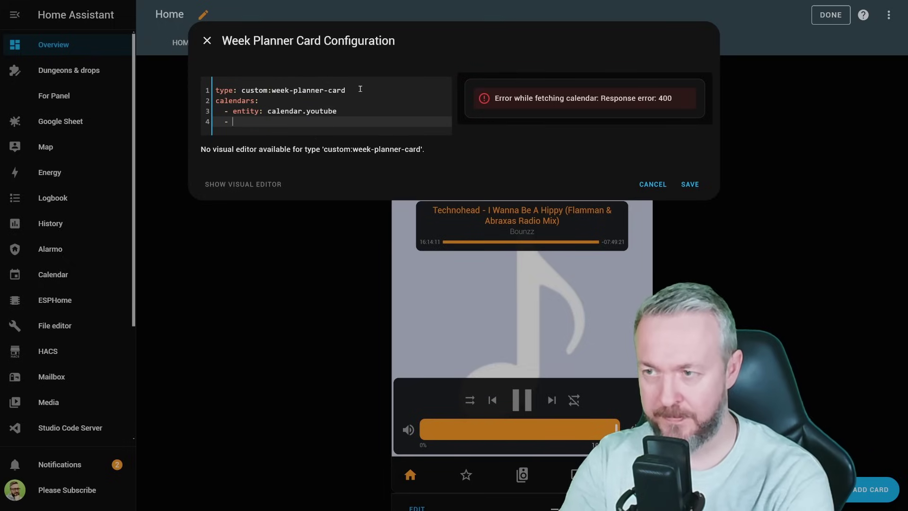
type("entity: calendar.")
key("Return")
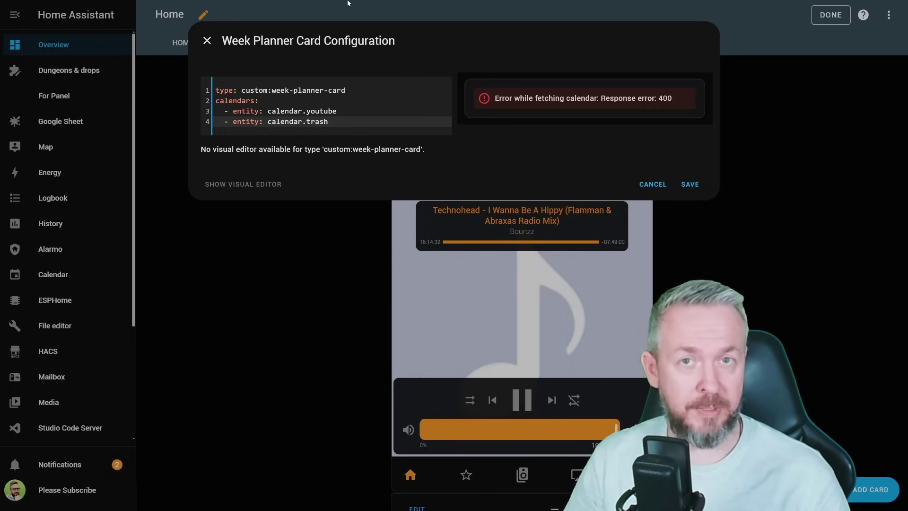
left_click(684, 181)
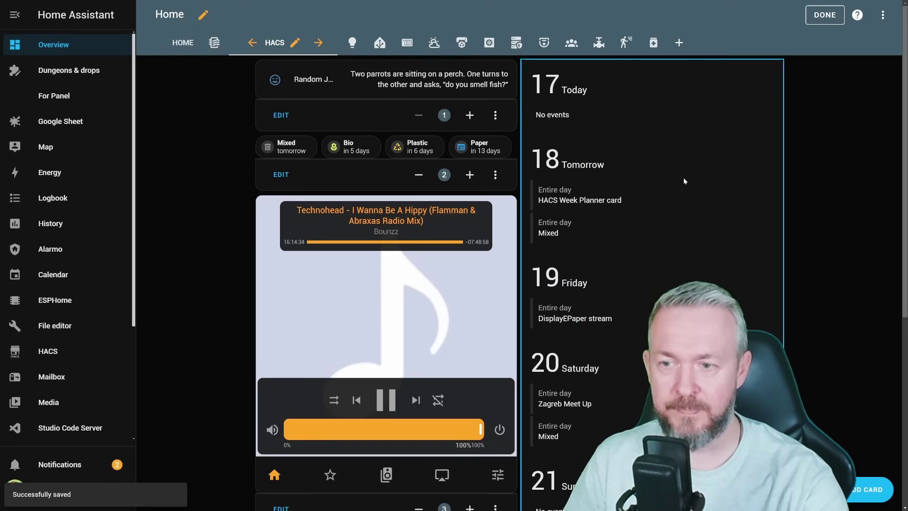
scroll(615, 237, "down", 6)
scroll(601, 294, "up", 6)
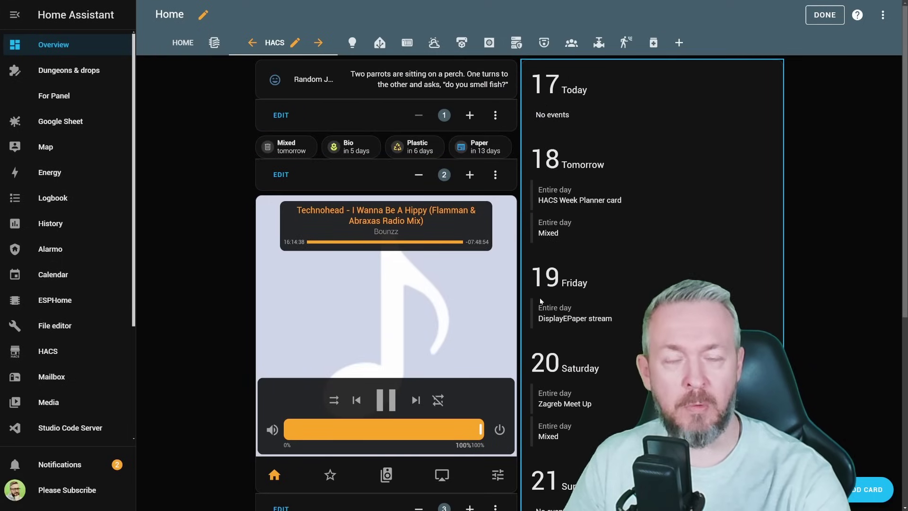
scroll(565, 466, "down", 3)
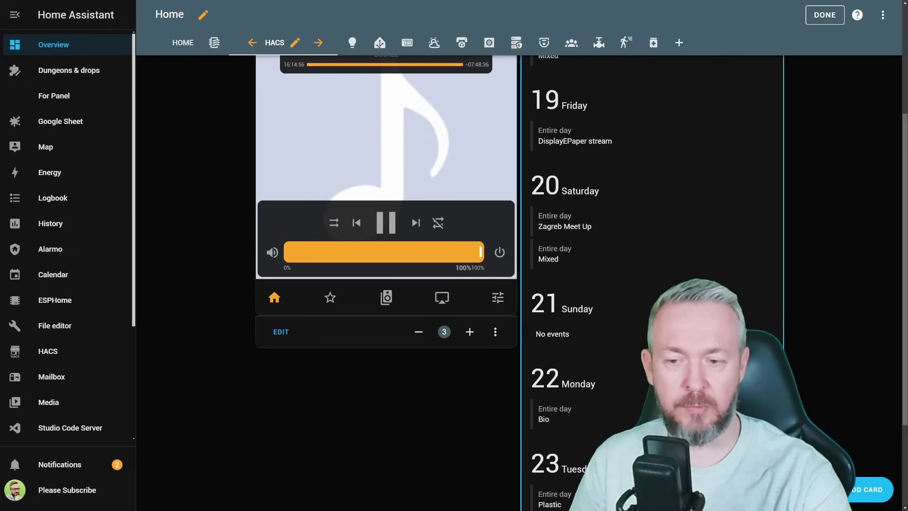
Step: Add 'color: red' under calendar.youtube and 'color: green' under calendar.trash, then save
scroll(556, 454, "down", 3)
left_click(548, 453)
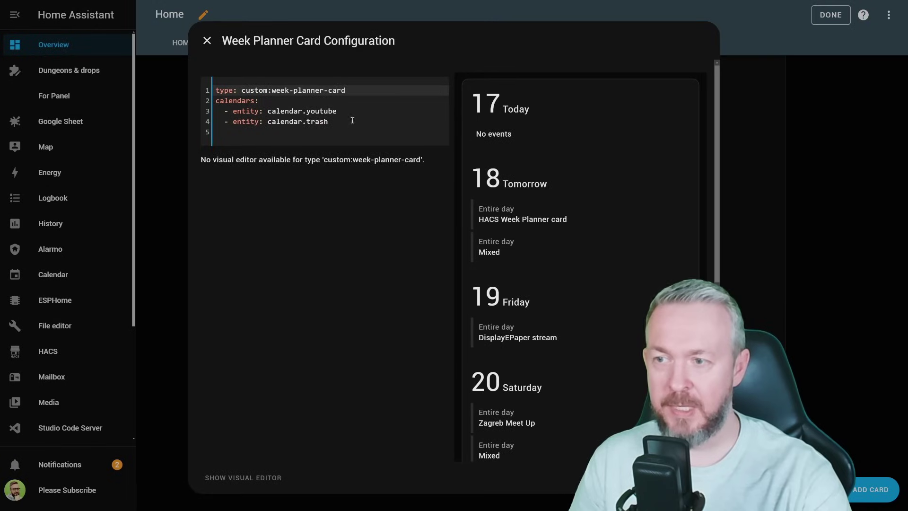
left_click(353, 110)
key("Return")
type("color:")
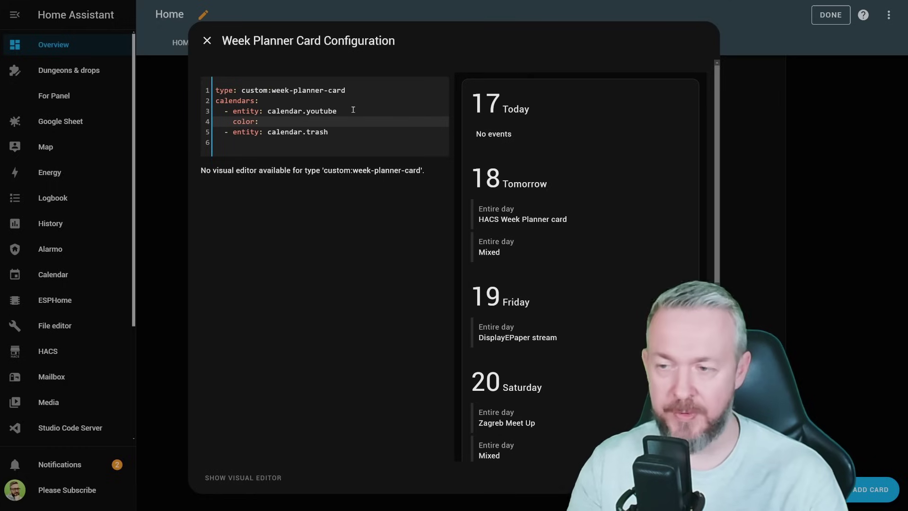
type("red")
key("Down")
key("End")
key("Return")
type("color:")
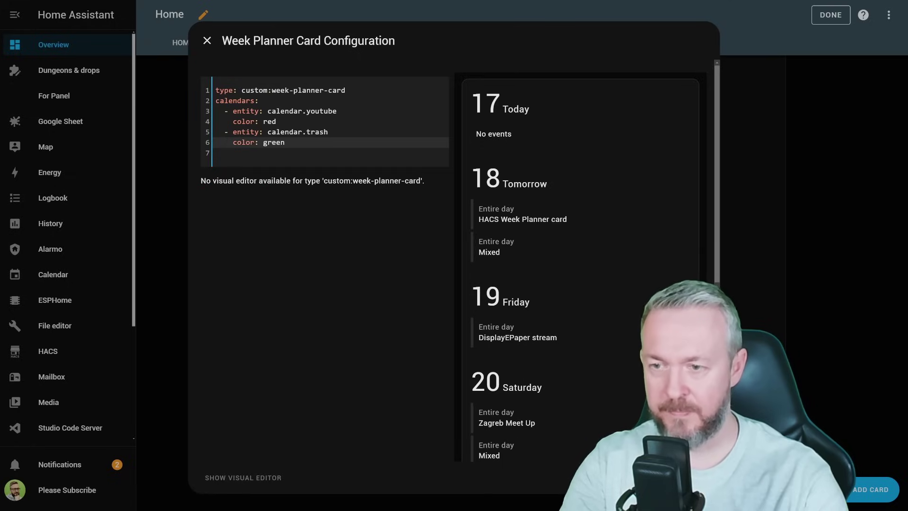
key("ctrl+s")
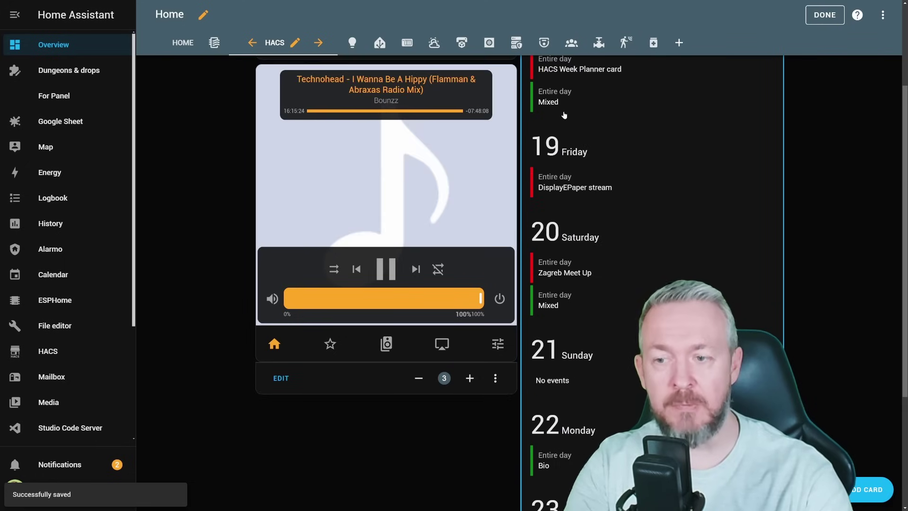
scroll(562, 174, "down", 5)
scroll(615, 99, "up", 8)
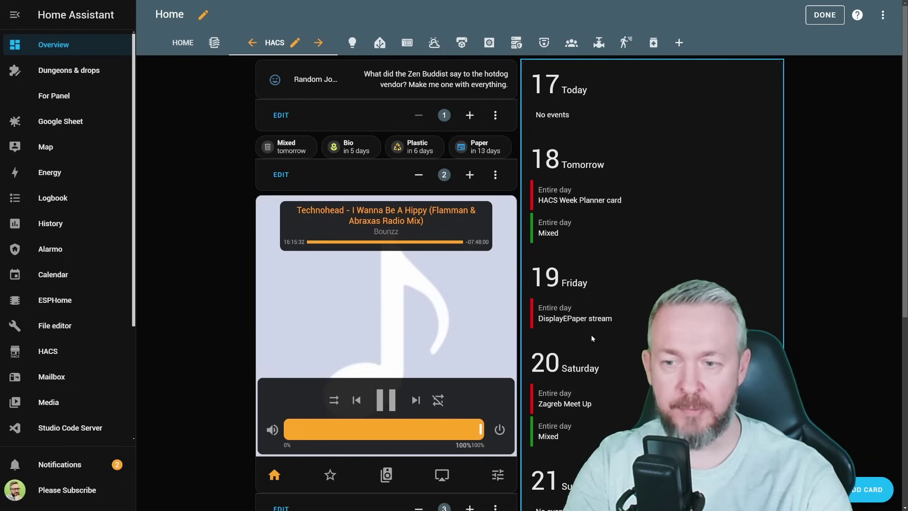
scroll(614, 331, "down", 2)
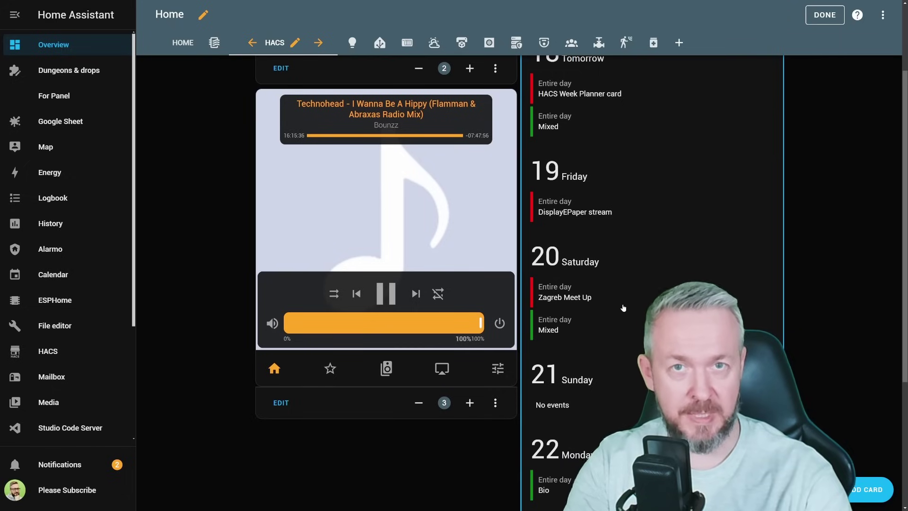
scroll(591, 213, "up", 1)
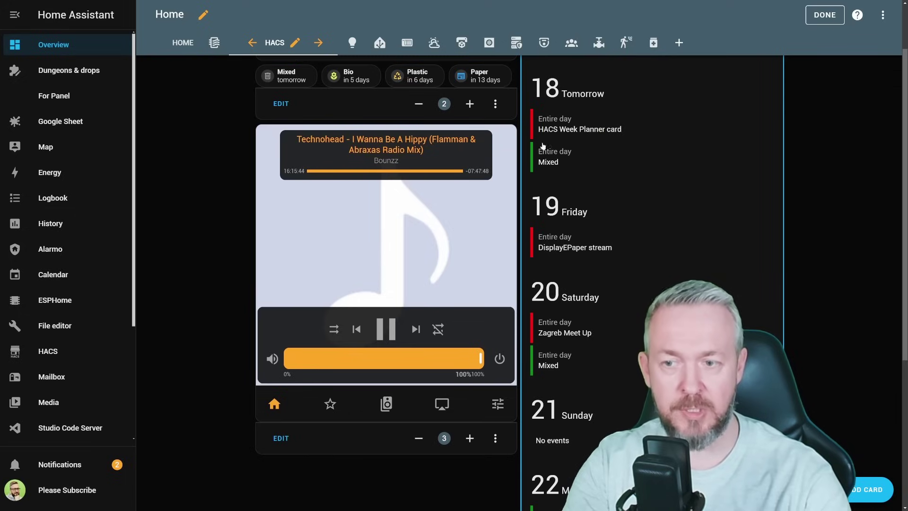
scroll(566, 358, "down", 5)
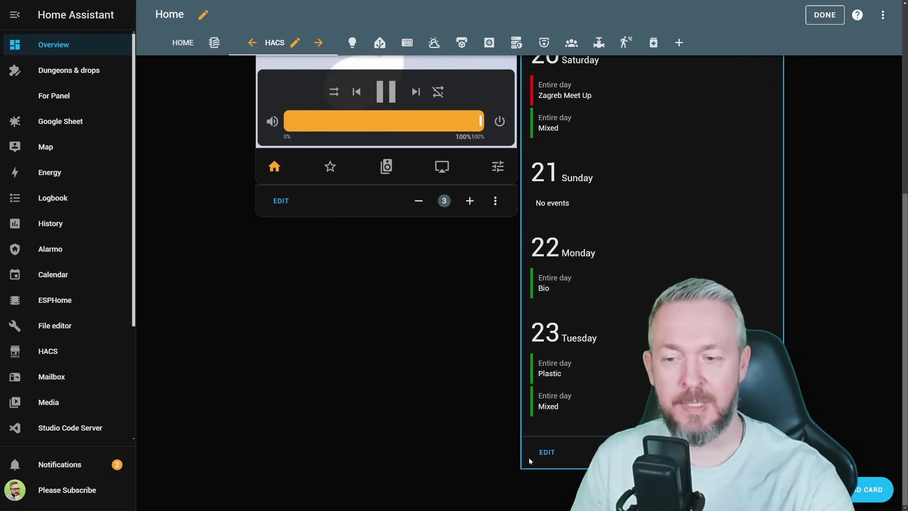
Step: Add 'days: 4' below the Week Planner card's type line and save
left_click(544, 453)
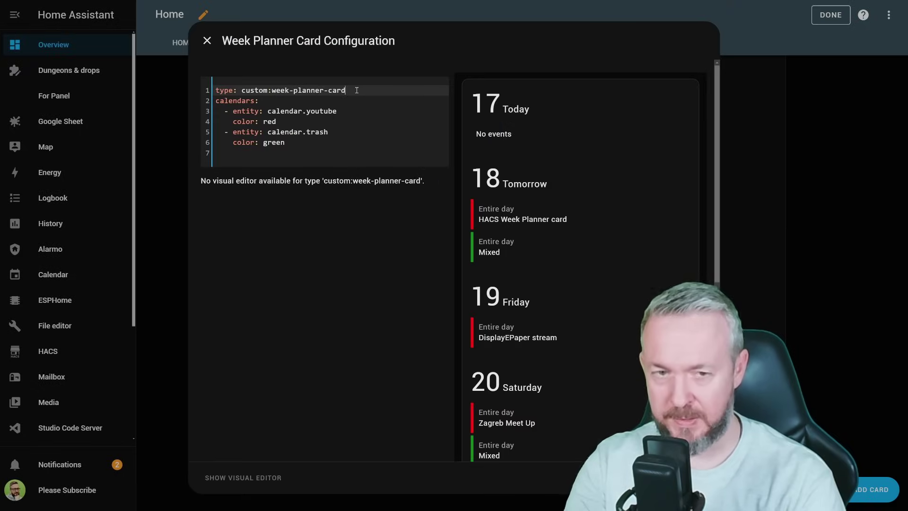
key("Return")
type("days: 4")
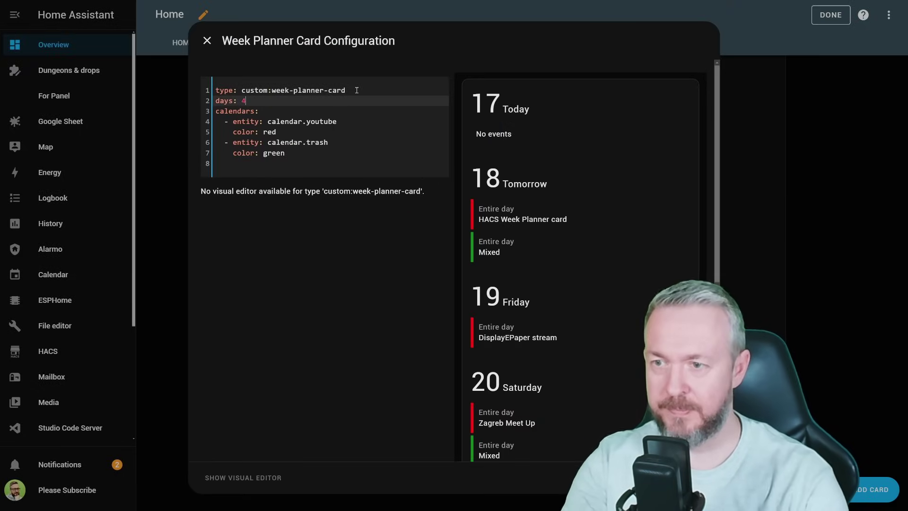
key("ctrl+s")
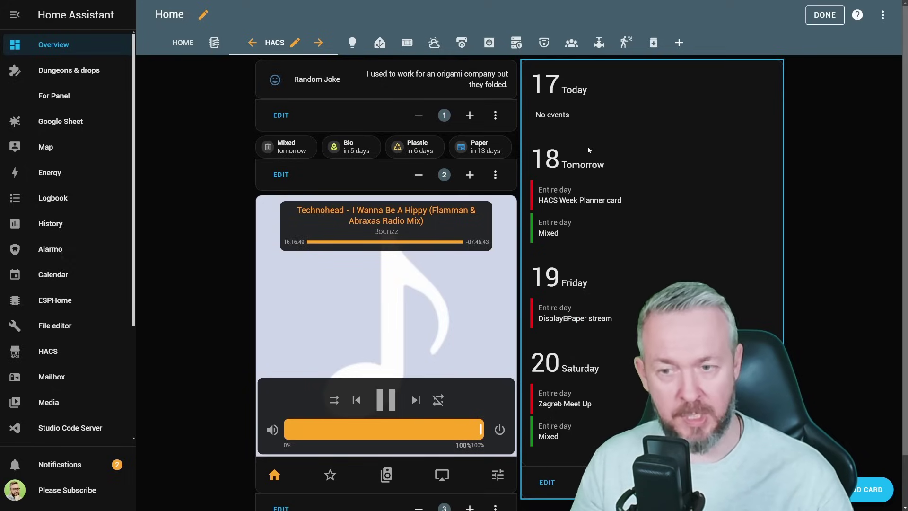
Step: Add 'compact: true' to the Week Planner card YAML and save
left_click(547, 482)
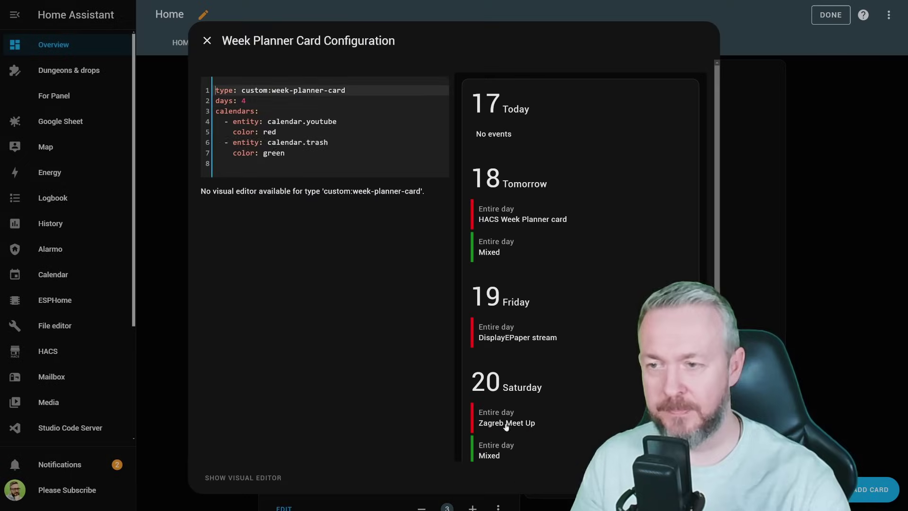
left_click(356, 101)
key("Return")
type("compact: tri")
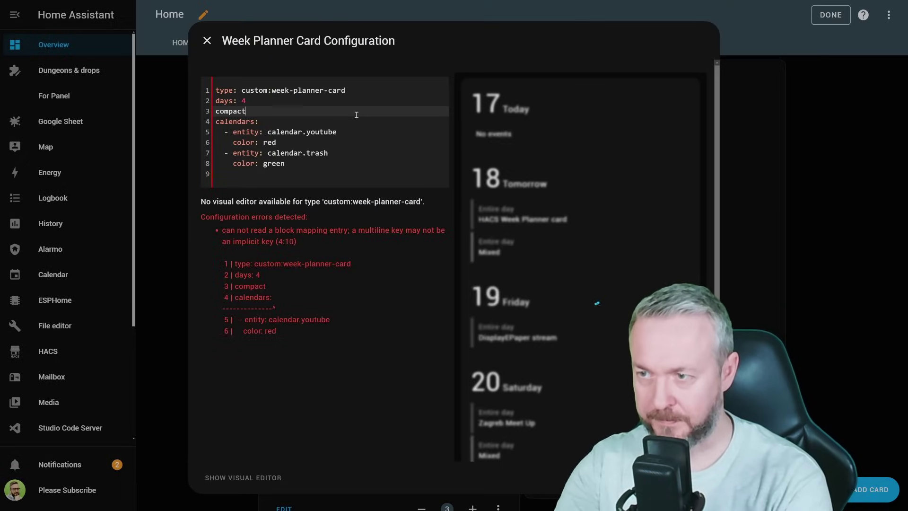
left_click(690, 251)
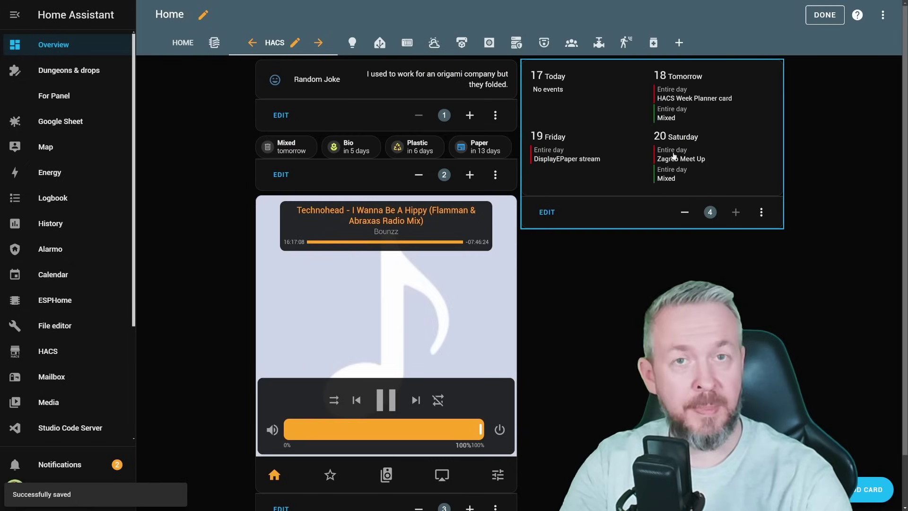
Step: Add 'weather: weather.accuweather' below the compact setting and save
left_click(546, 213)
left_click(288, 111)
key("Return")
type("weather: weather.")
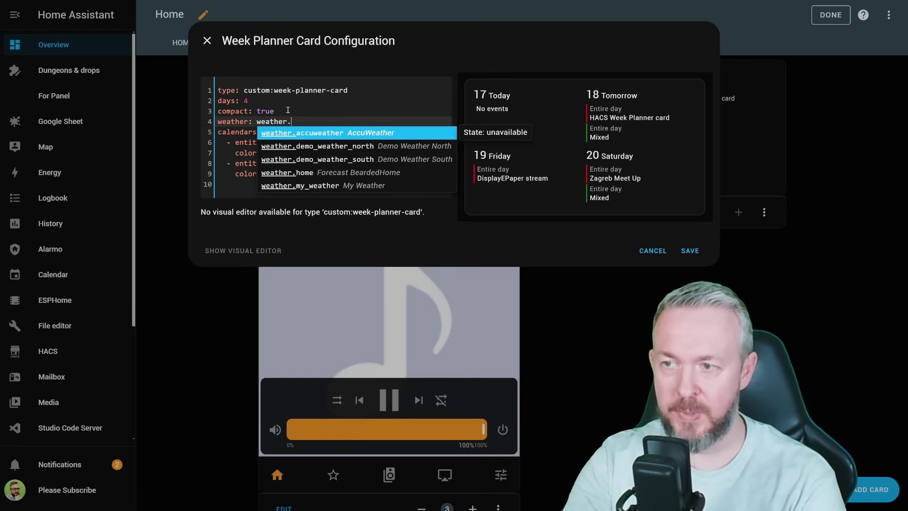
key("Return")
key("ctrl+s")
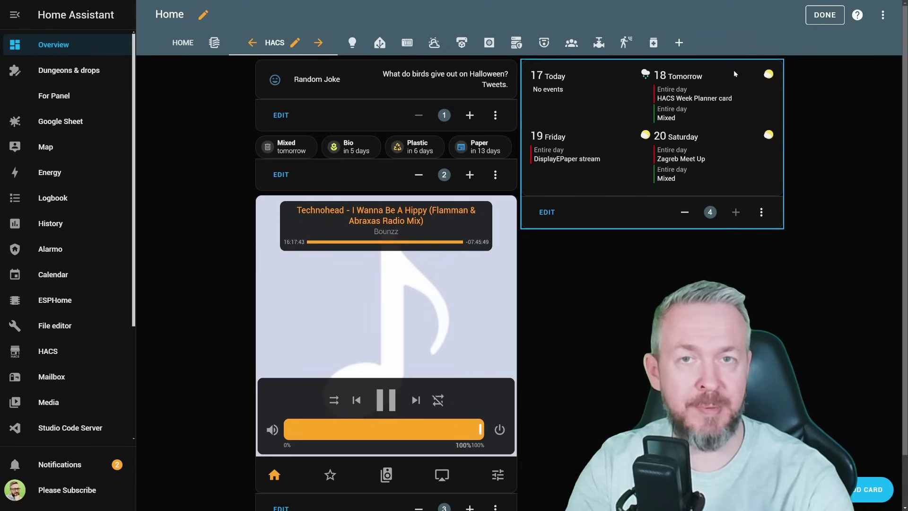
Step: Turn weather into a block with entity weather.accuweather and showTemperature, showLowTemperature, showCondition true
left_click(545, 211)
type("entity")
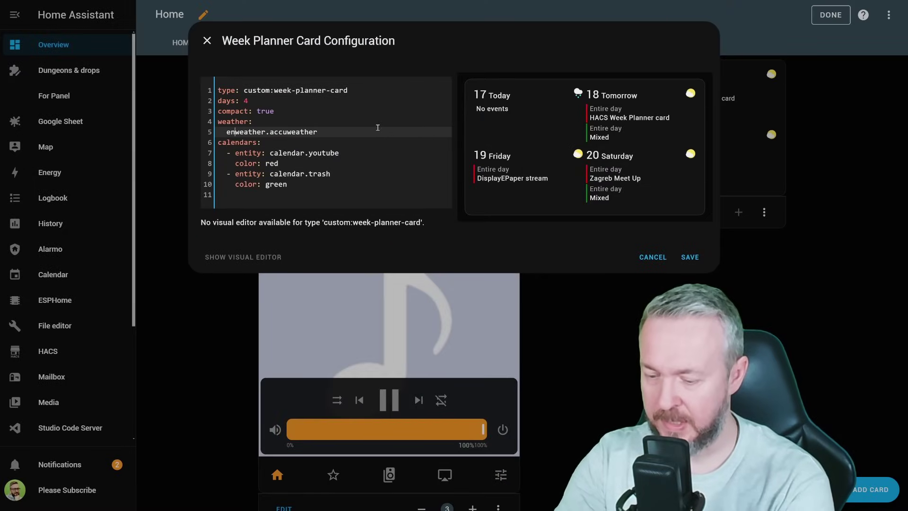
type(":")
key("End")
key("Return")
type("showTe")
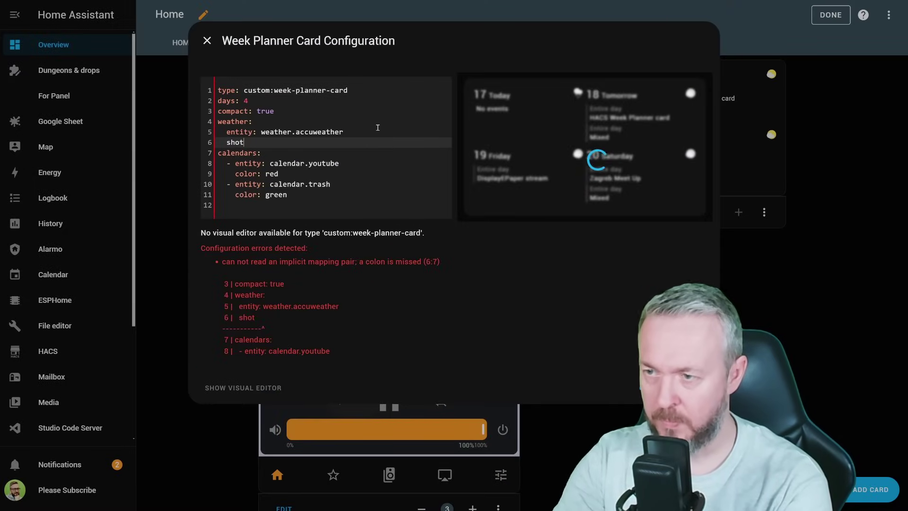
type("mperature")
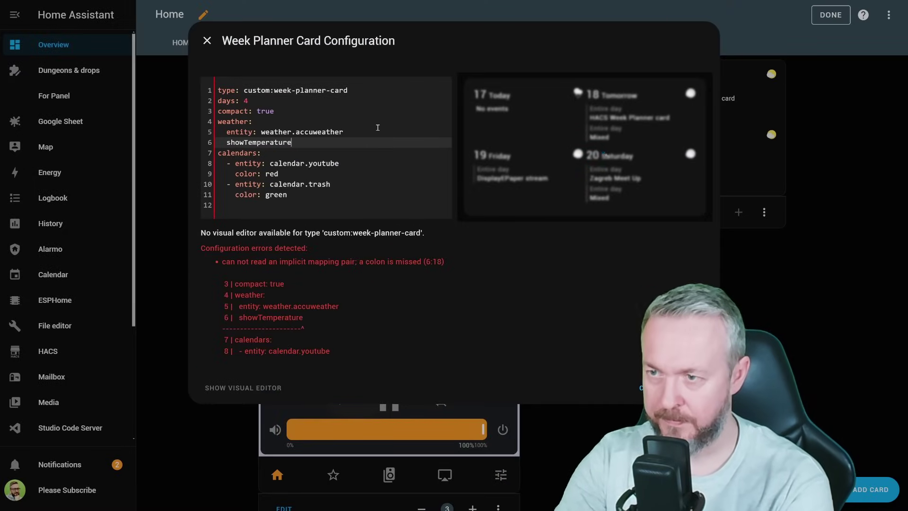
type(": true")
key("Return")
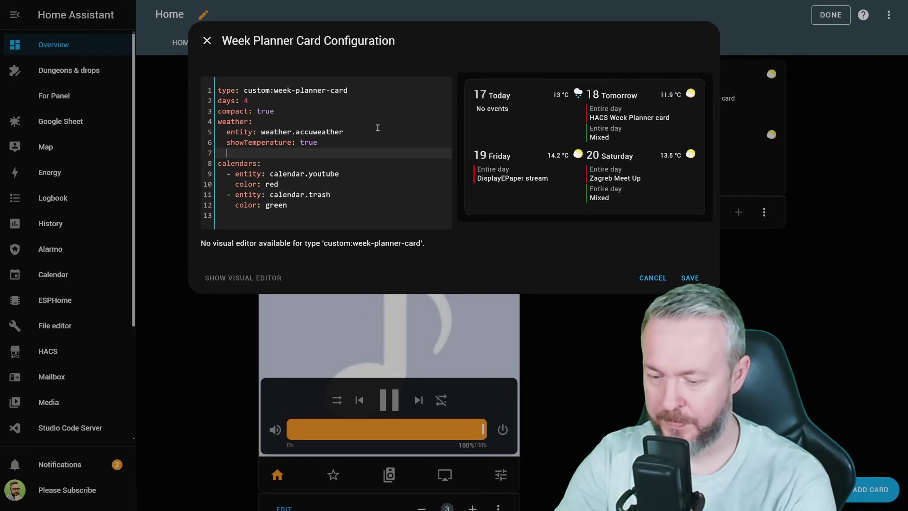
type("showLowTemperature: true")
key("Return")
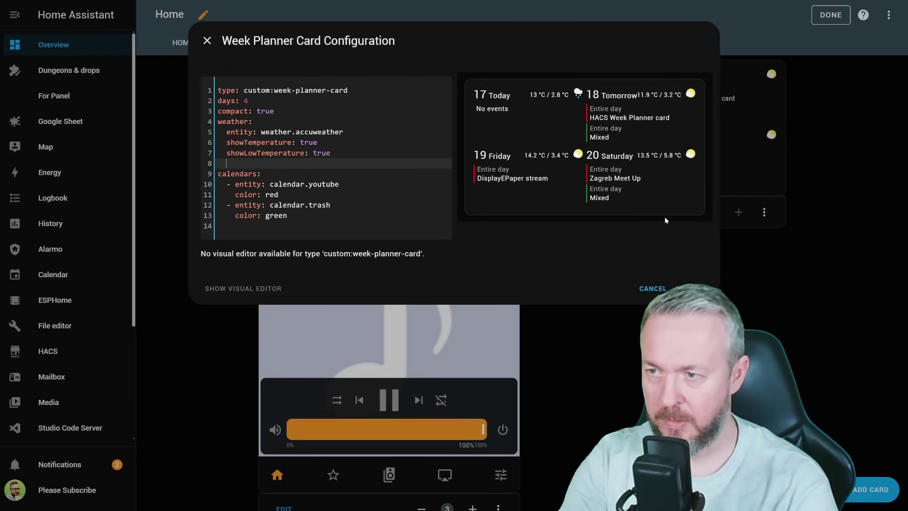
type("show:")
key("BackSpace")
type("Condition: true")
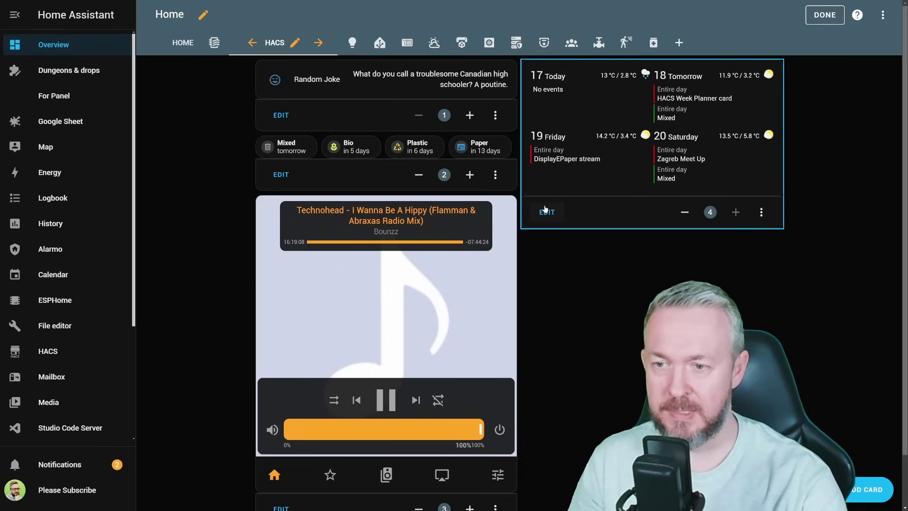
Step: Paste 'noCardBackground: true' and 'eventBackground: rgba(0, 0, 0, .75)' above calendars and save
left_click(545, 211)
left_click(360, 163)
key("Return")
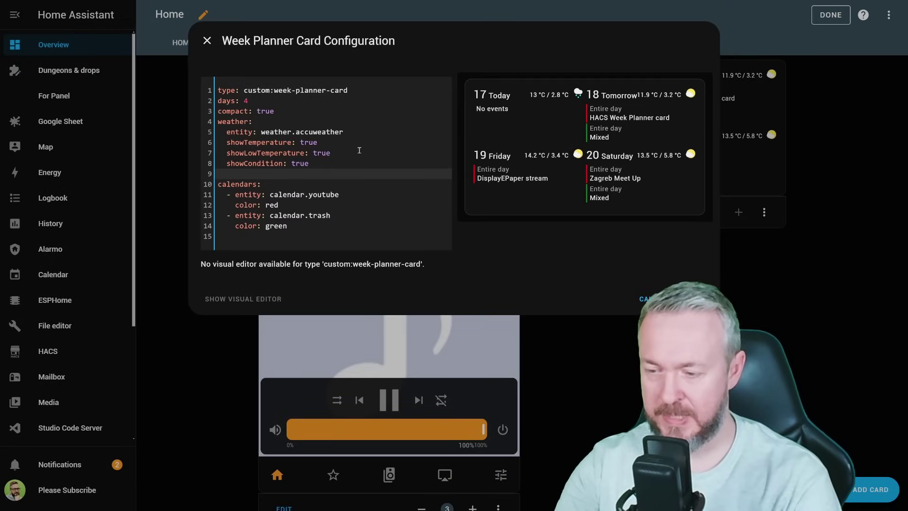
type("noCardBackground: true eventBackground: rgba(0, 0, 0, .75)")
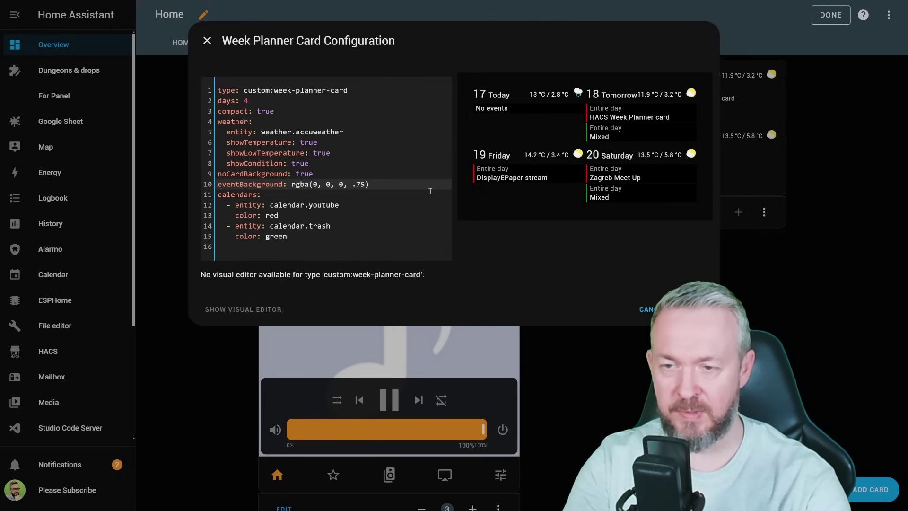
left_click(692, 309)
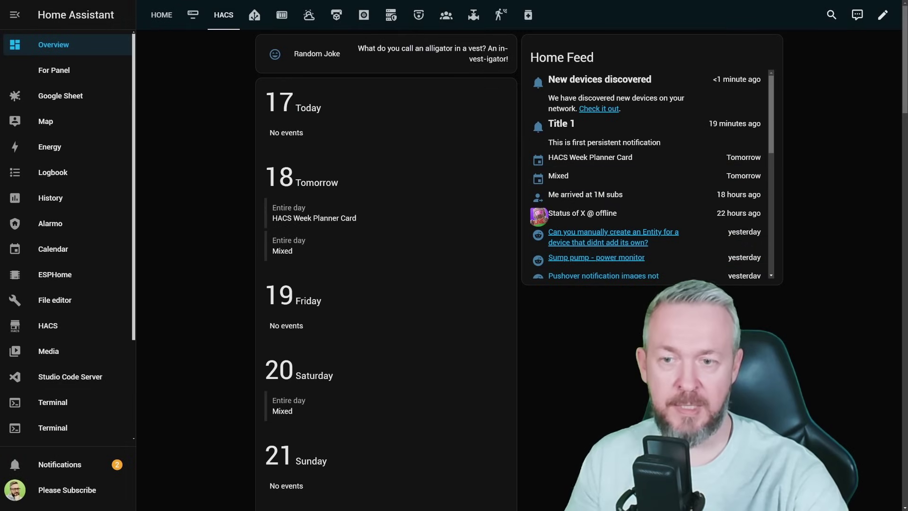
Step: Scroll through the Home Feed card's entries down to the community forum posts
scroll(652, 175, "down", 3)
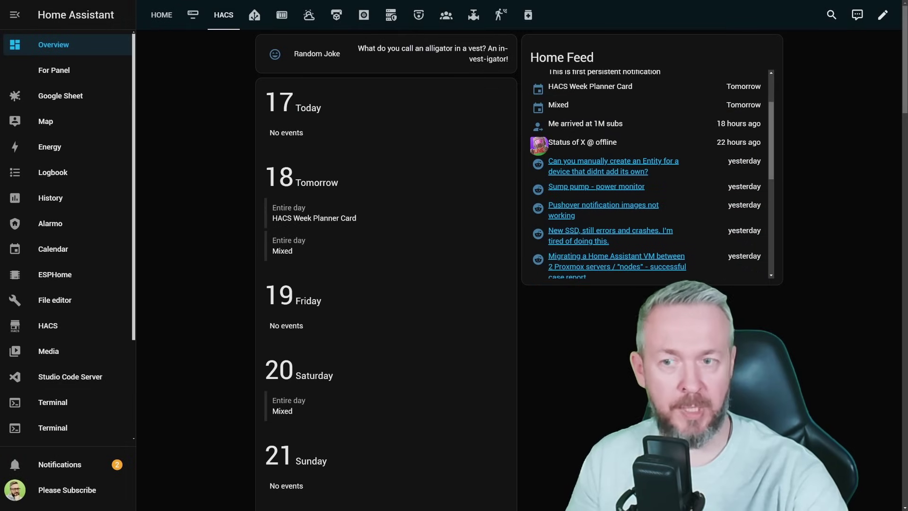
scroll(652, 175, "down", 3)
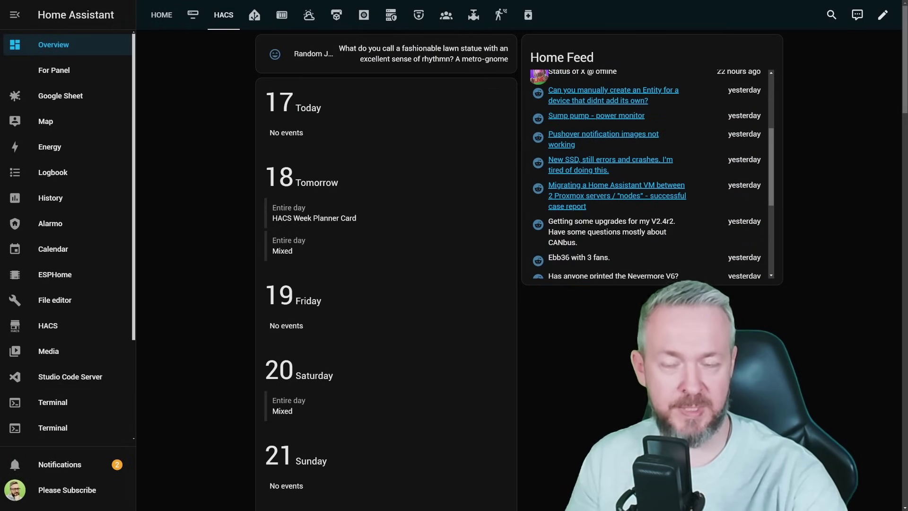
scroll(651, 175, "down", 3)
scroll(652, 175, "down", 3)
scroll(652, 175, "down", 2)
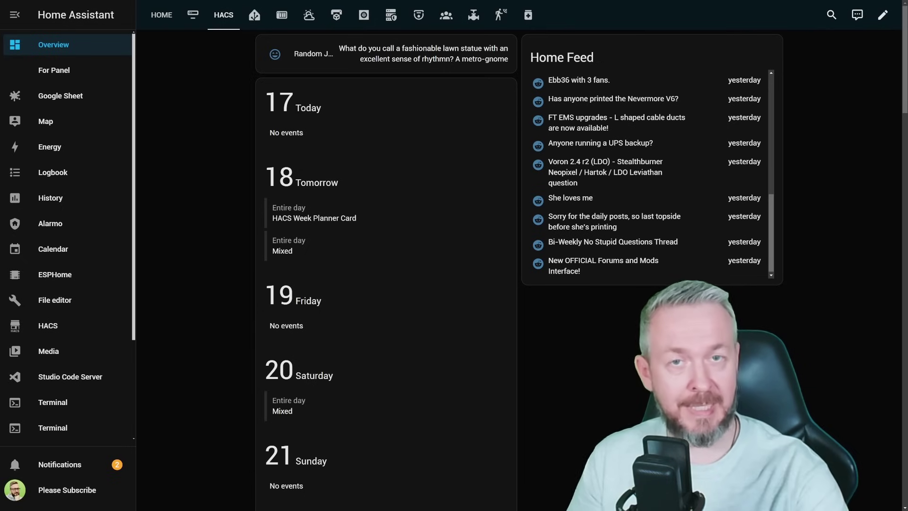
scroll(653, 173, "up", 5)
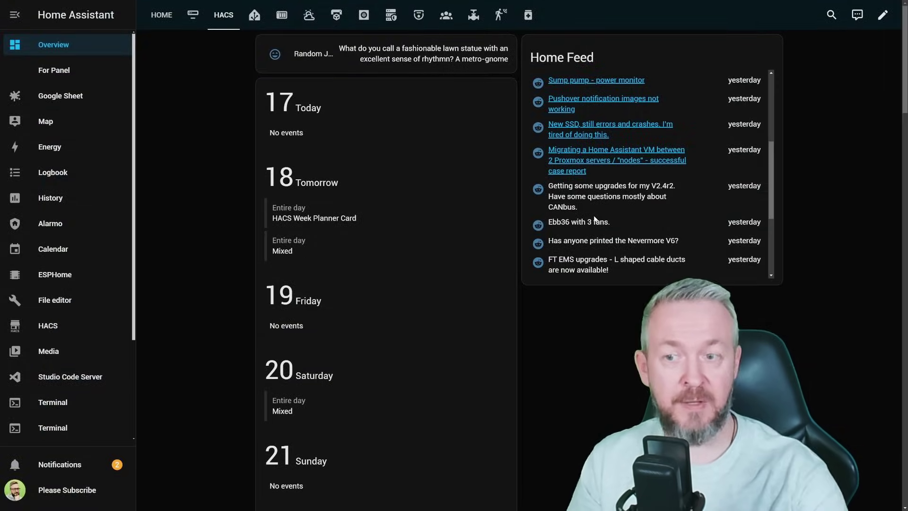
Step: Open the 'Getting some upgrades for my V2.4r2' Reddit post in the Home Feed and read to its end
left_click(598, 188)
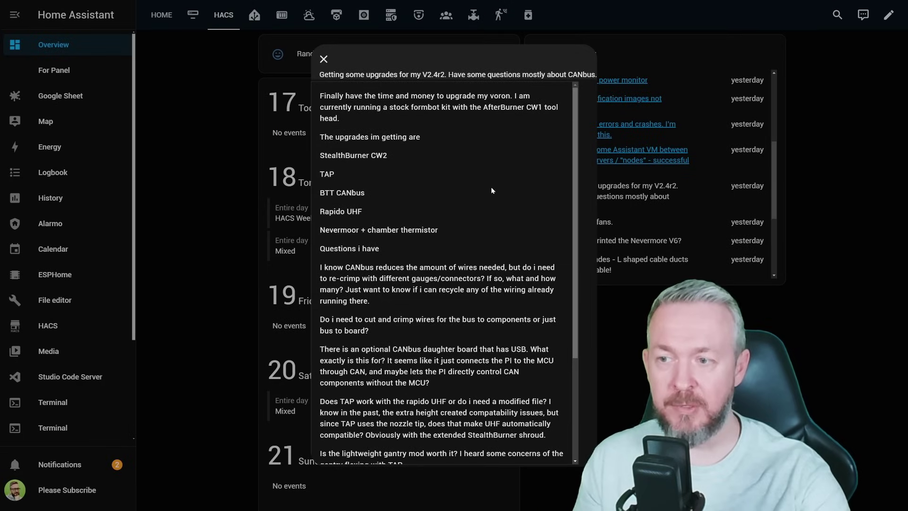
scroll(445, 341, "down", 3)
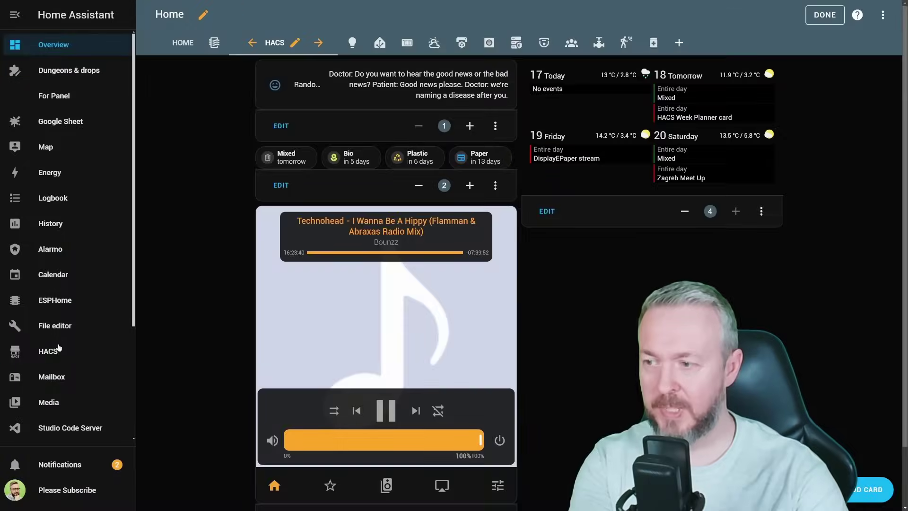
Step: Search HACS Frontend for 'home feed', open Lovelace Home Feed Card and show its options menu
left_click(58, 350)
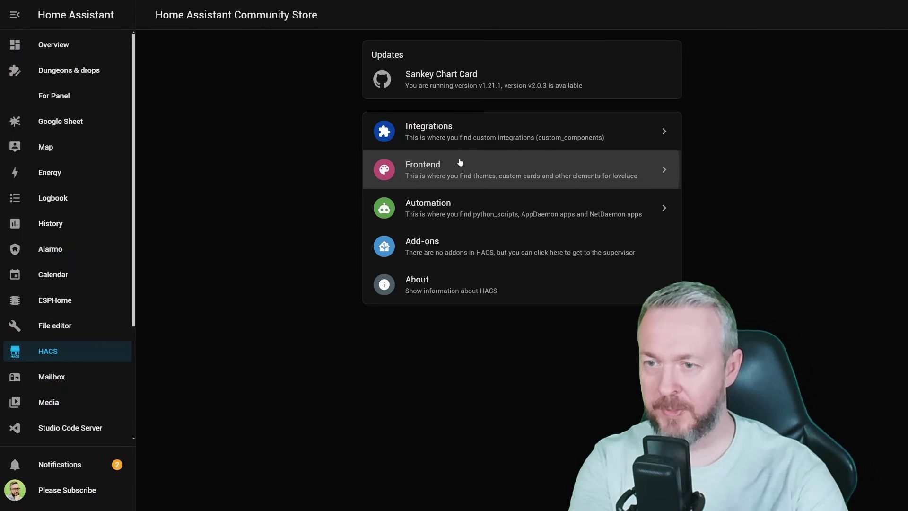
left_click(467, 158)
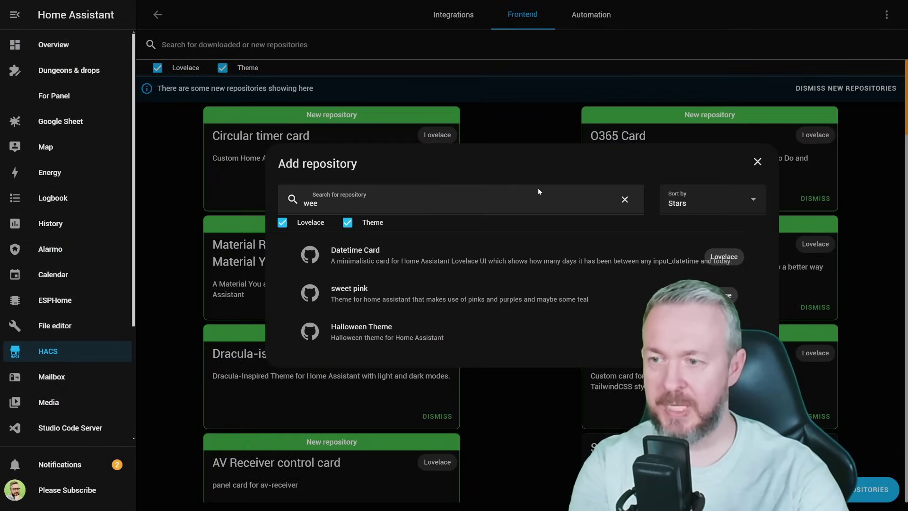
left_click(538, 192)
key("BackSpace")
key("BackSpace")
key("BackSpace")
type("home feed")
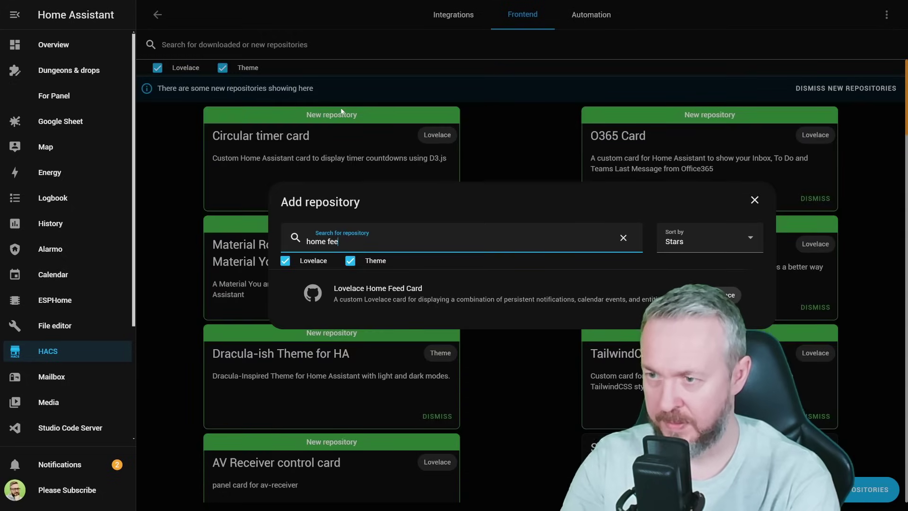
left_click(376, 295)
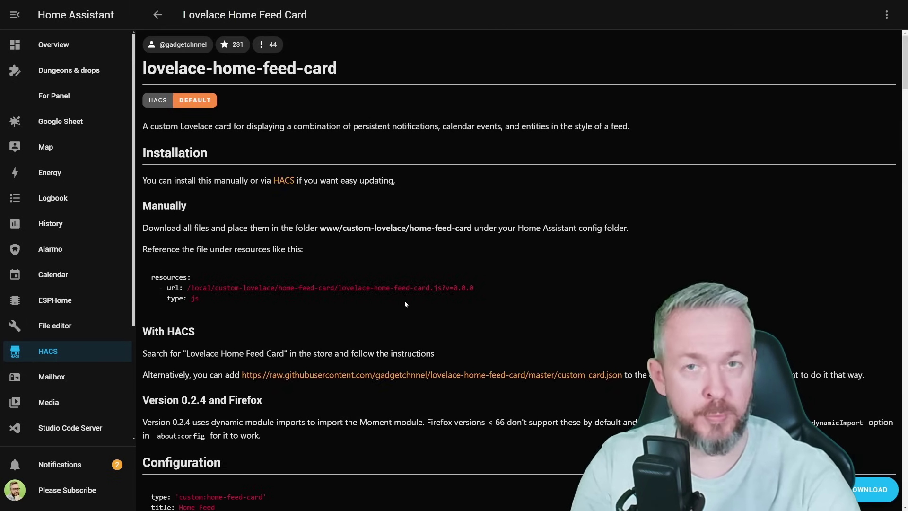
left_click(887, 22)
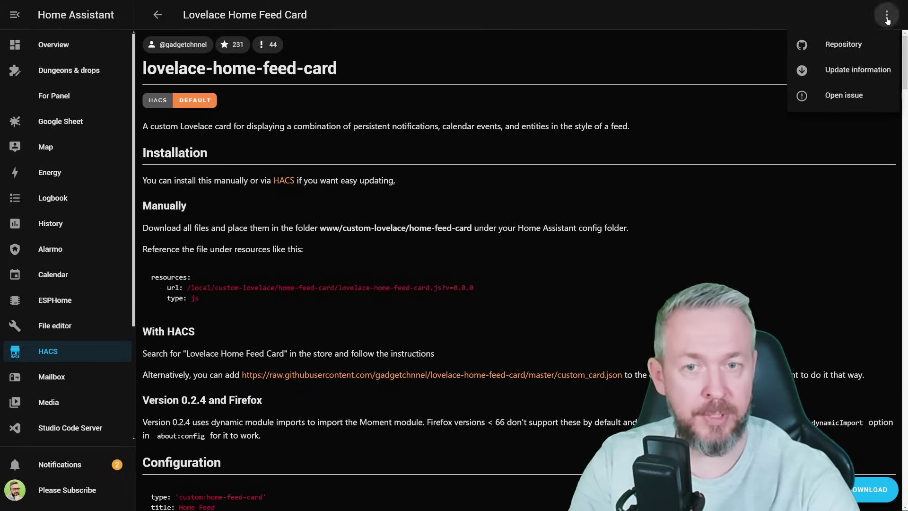
Step: Open the lovelace-home-feed-card GitHub repository, star it, and copy the README's example configuration YAML
left_click(847, 46)
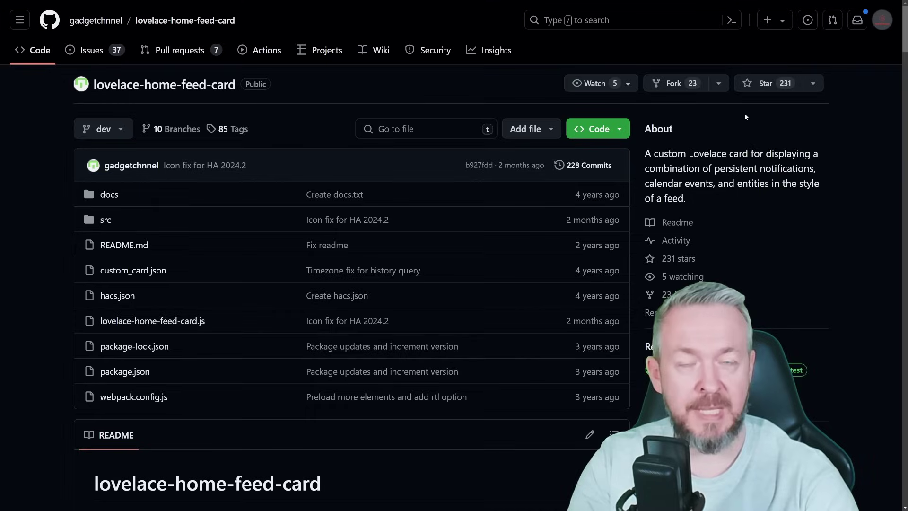
left_click(745, 88)
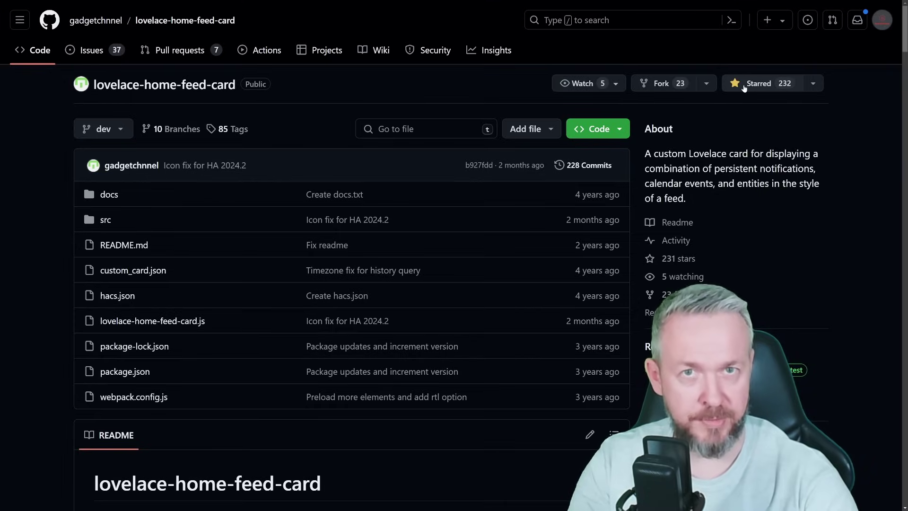
scroll(638, 191, "down", 5)
scroll(639, 192, "down", 15)
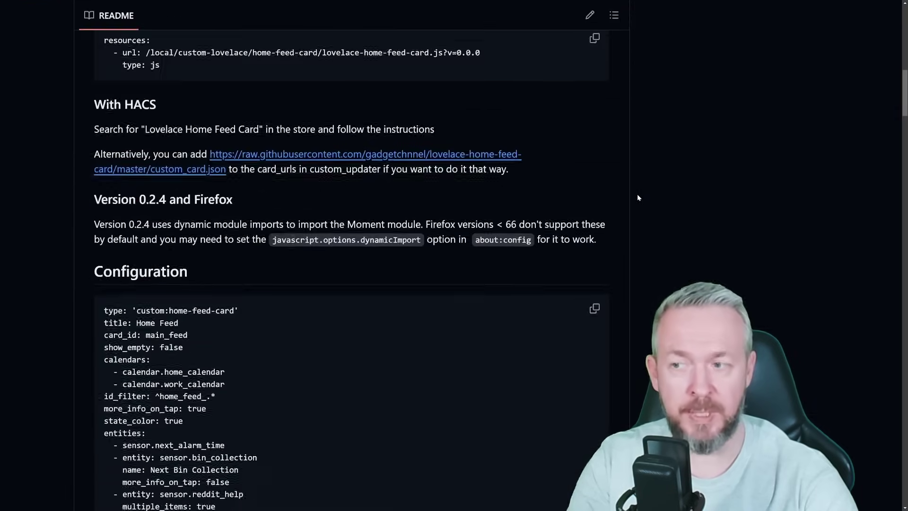
scroll(637, 197, "up", 5)
scroll(625, 107, "down", 5)
left_click(593, 138)
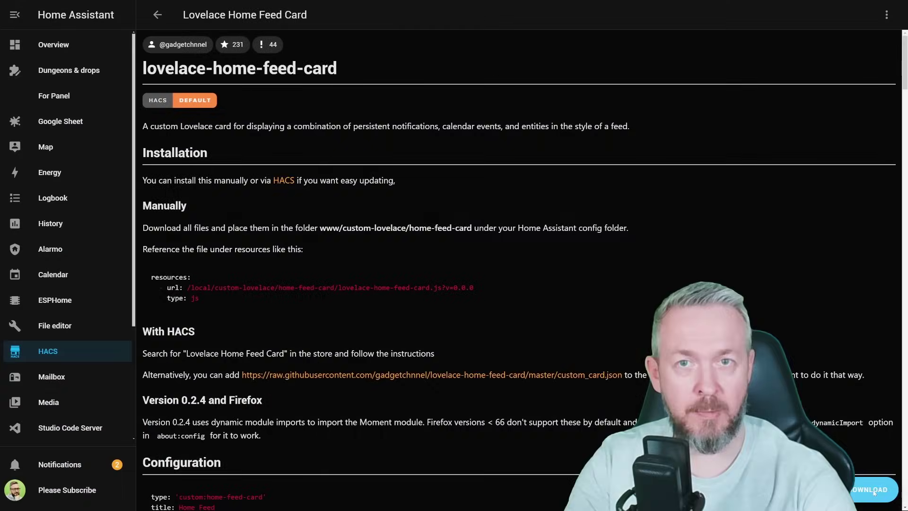
Step: Download Home Feed Card version 0.6.5 and reload the browser
left_click(873, 490)
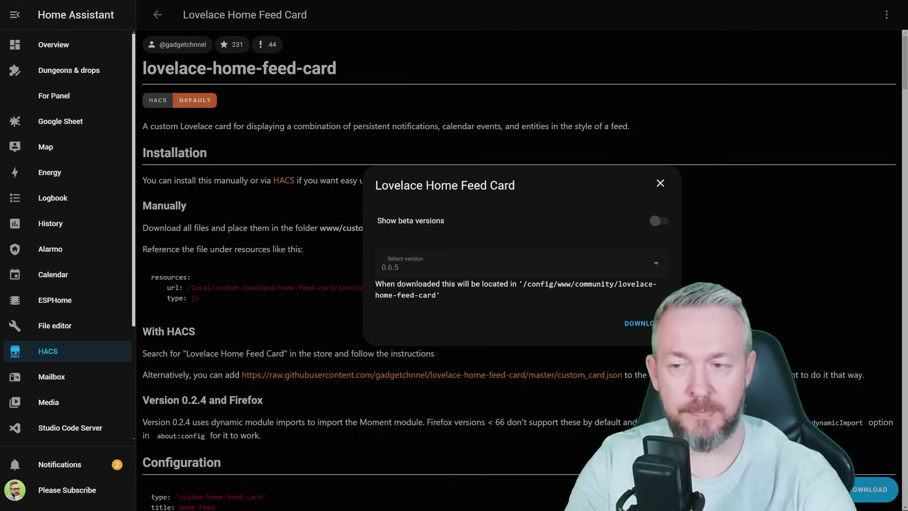
left_click(642, 325)
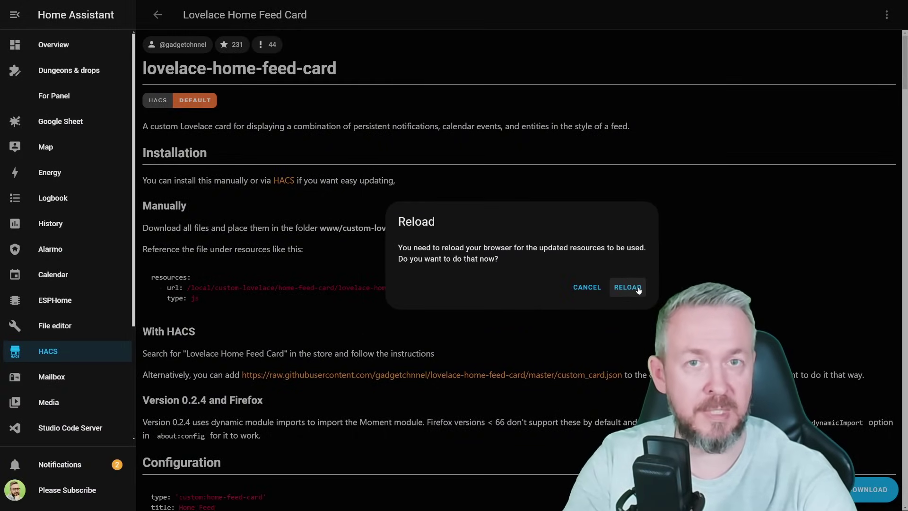
left_click(628, 288)
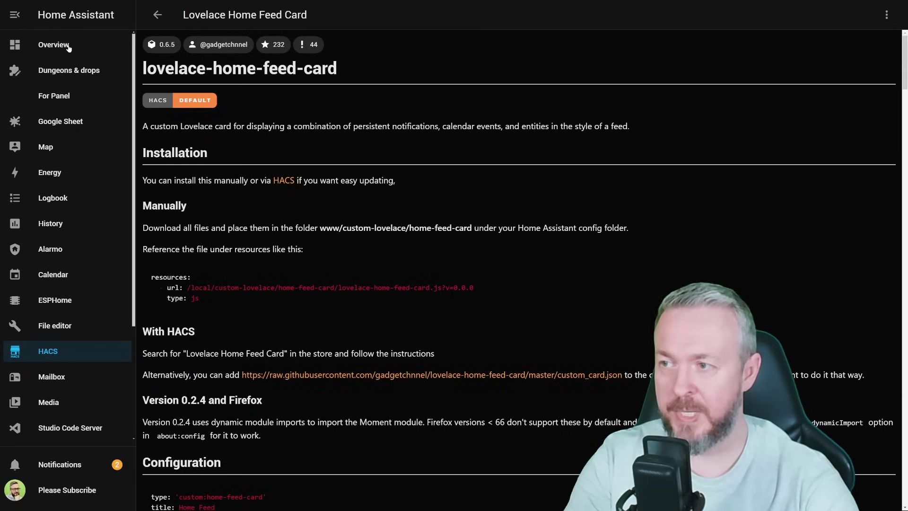
Step: Edit the Overview's HACS dashboard view and try a Manual card, then cancel it
left_click(67, 46)
left_click(223, 15)
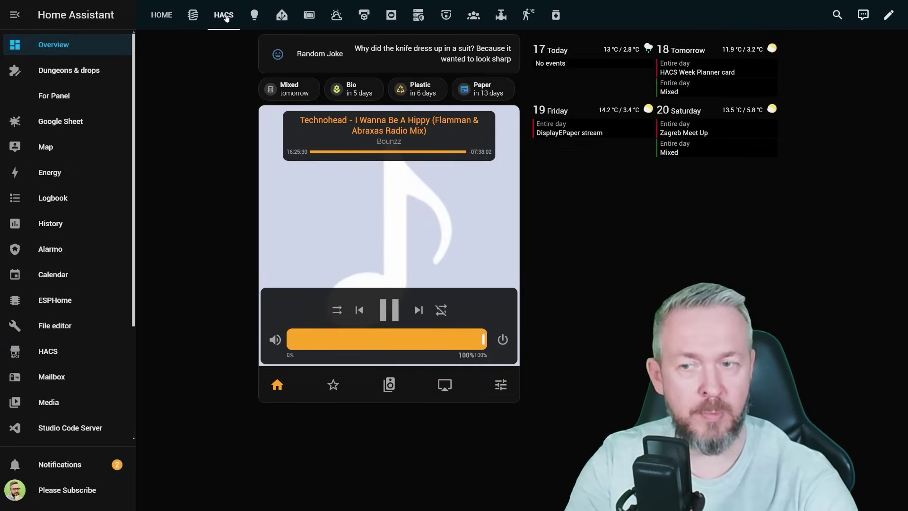
left_click(889, 15)
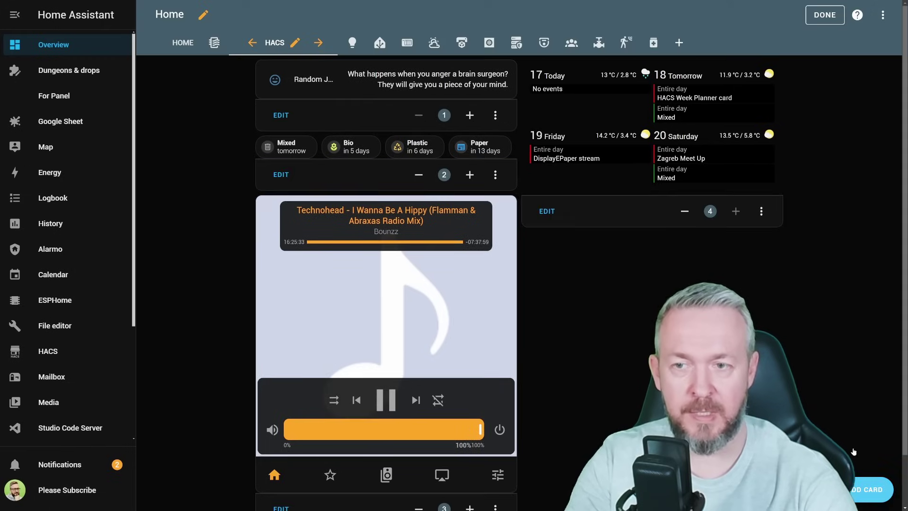
left_click(871, 489)
type("MAN")
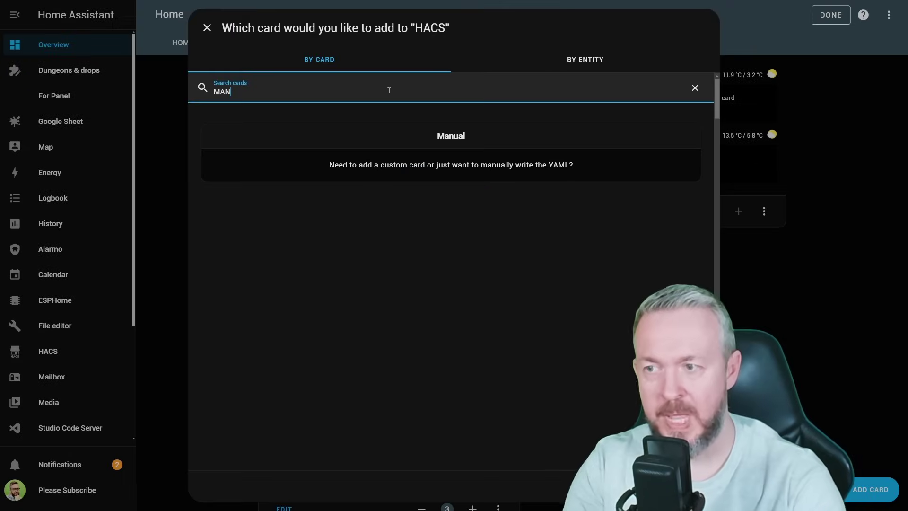
left_click(407, 148)
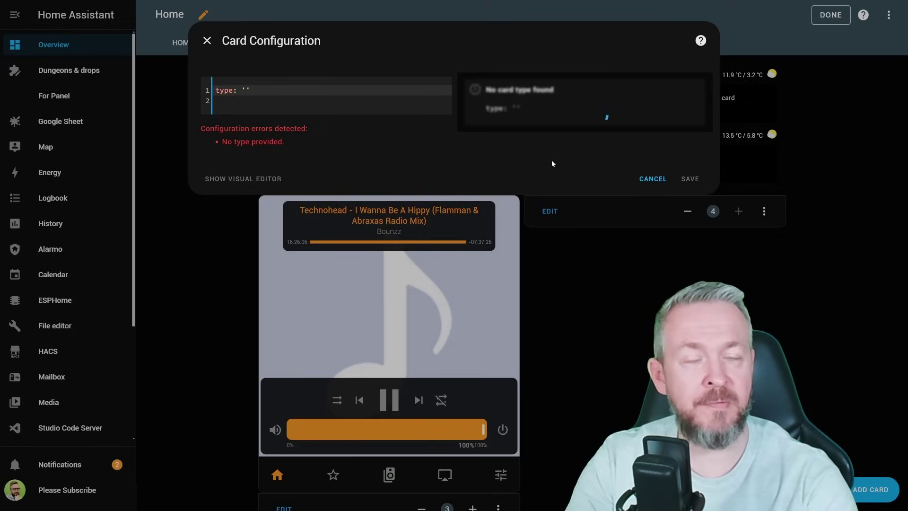
left_click(653, 179)
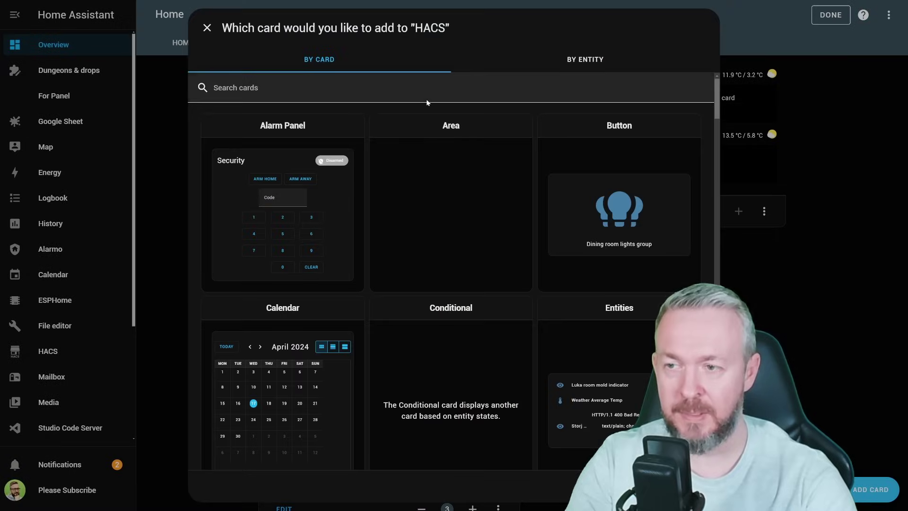
Step: Add a Home Feed Card to the HACS view from the card list
left_click(427, 98)
type("HOME")
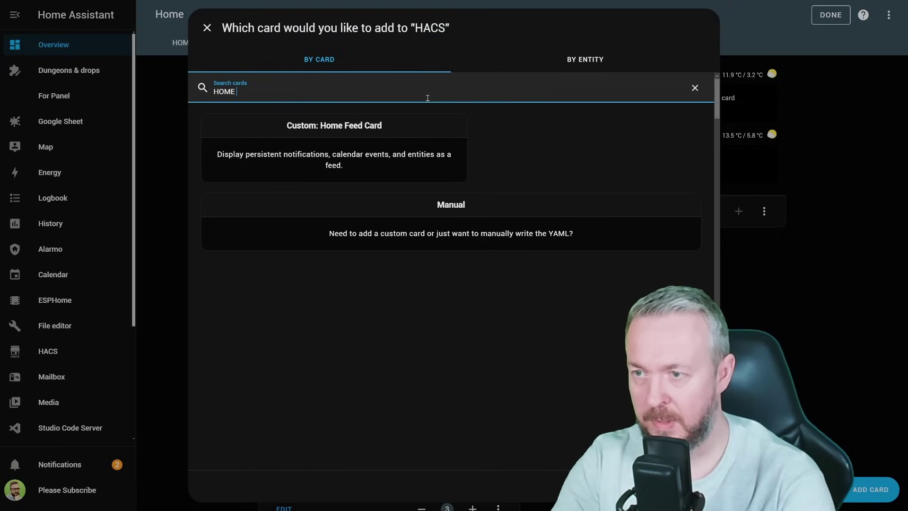
left_click(366, 158)
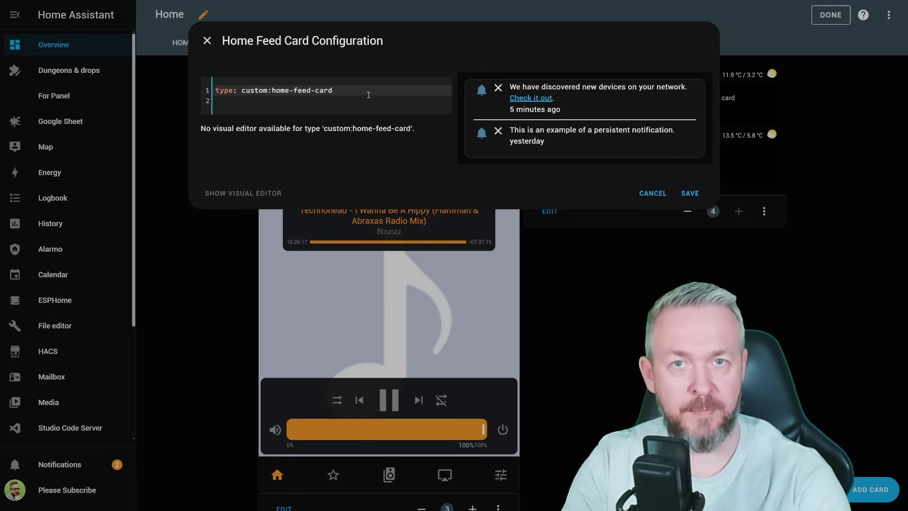
Step: Replace the card config with the pasted example YAML and set show_empty to true
key("ctrl+a")
key("ctrl+v")
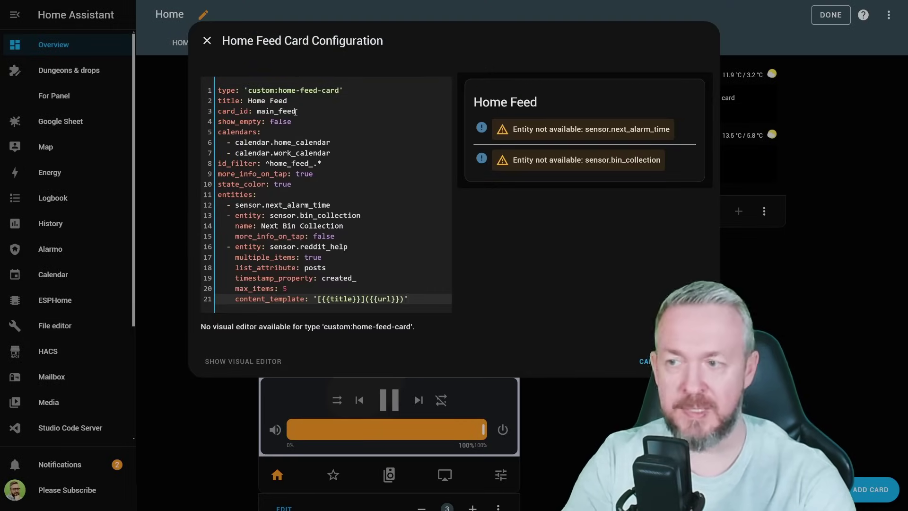
left_click_drag(253, 99, 272, 99)
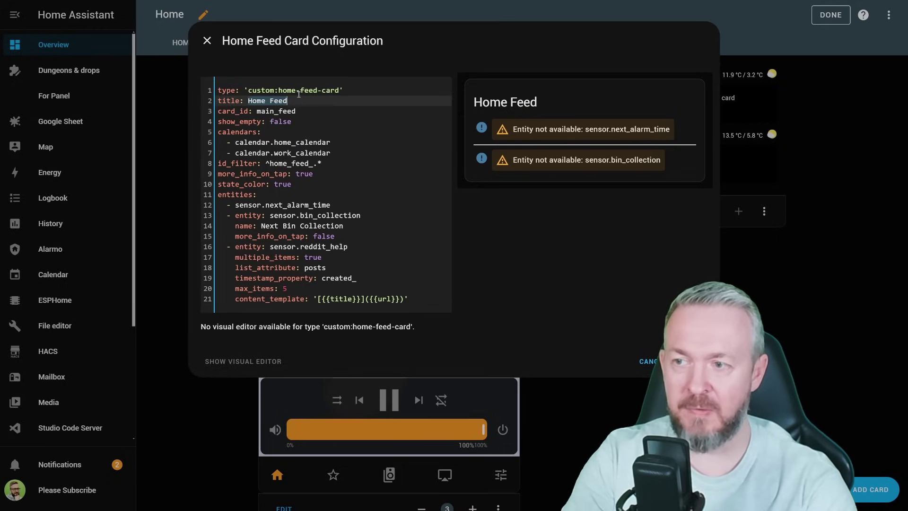
left_click_drag(270, 121, 305, 129)
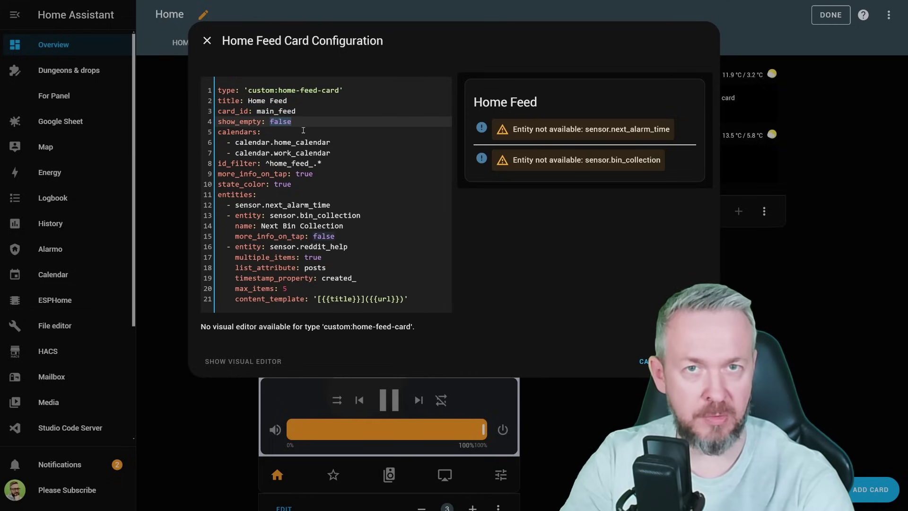
key("BackSpace")
type("true")
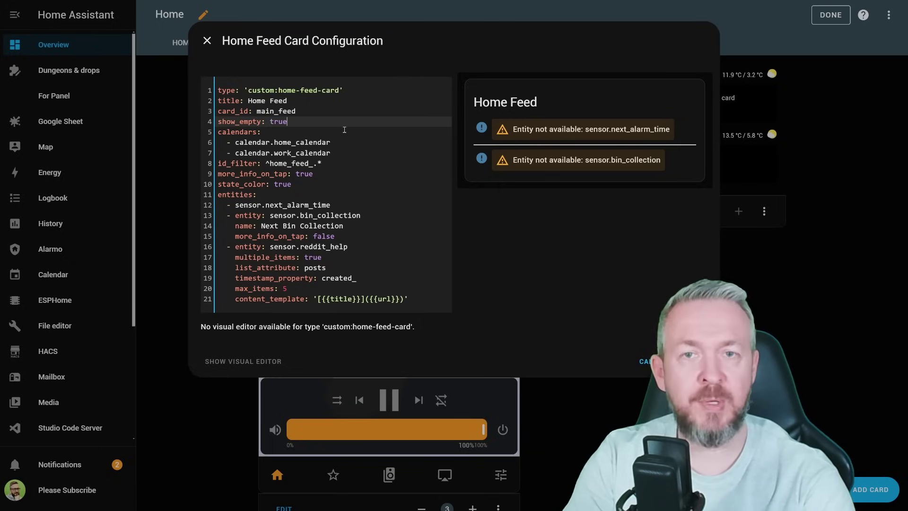
Step: Swap the calendars for calendar.youtube and calendar.trash and delete the id_filter line
double_click(275, 142)
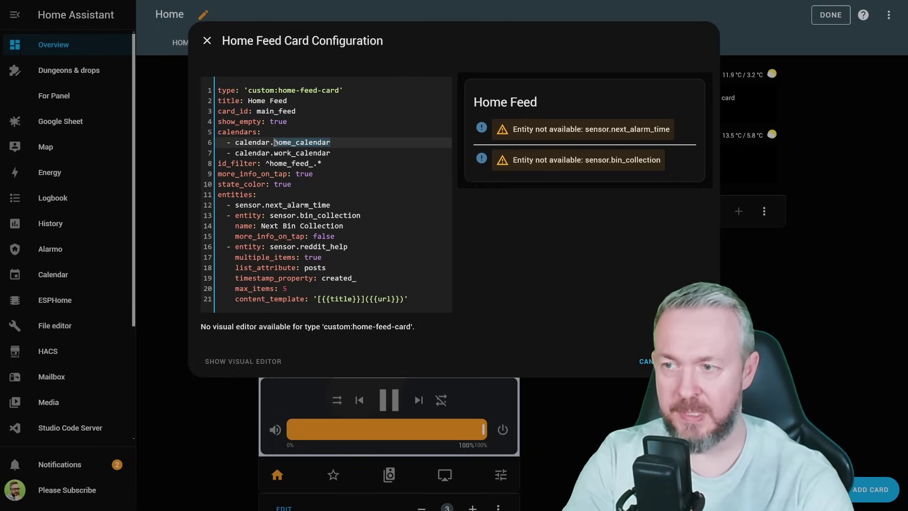
type("y")
left_click(289, 152)
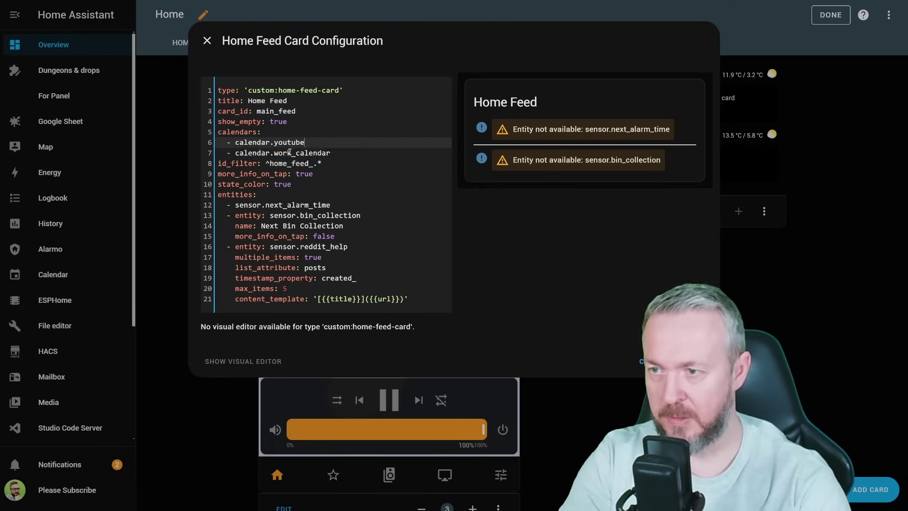
left_click_drag(335, 153, 275, 153)
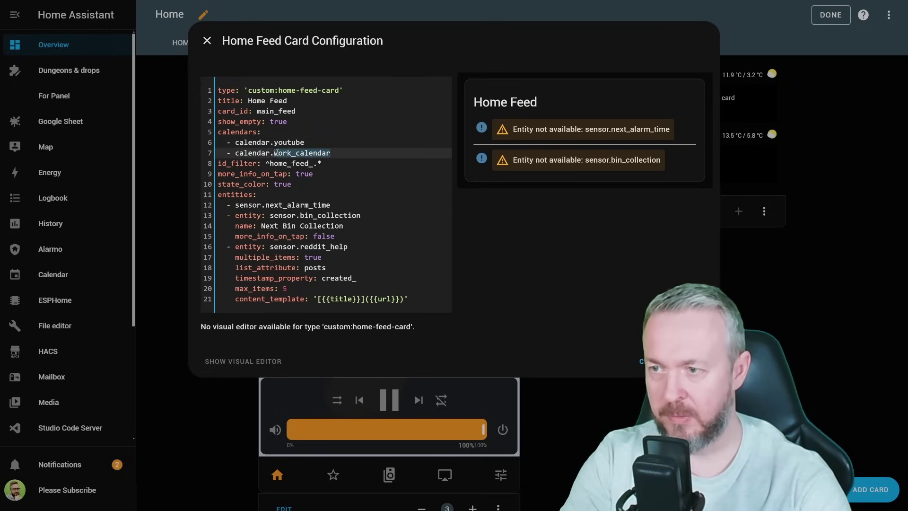
type("tr")
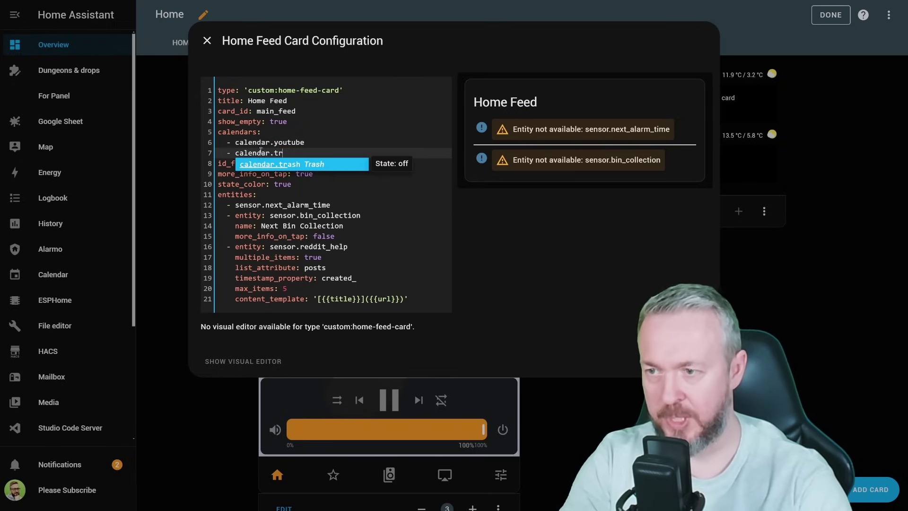
left_click(282, 163)
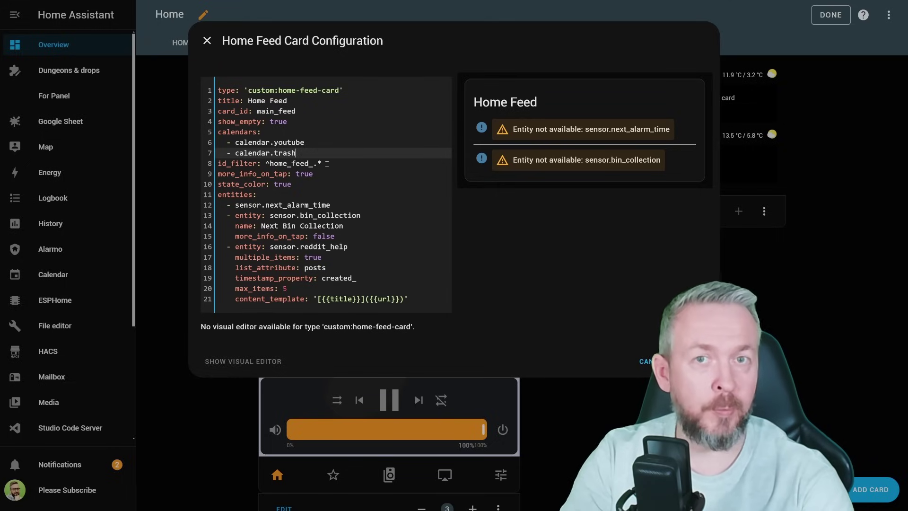
left_click_drag(327, 164, 218, 164)
key("BackSpace")
key("BackSpace")
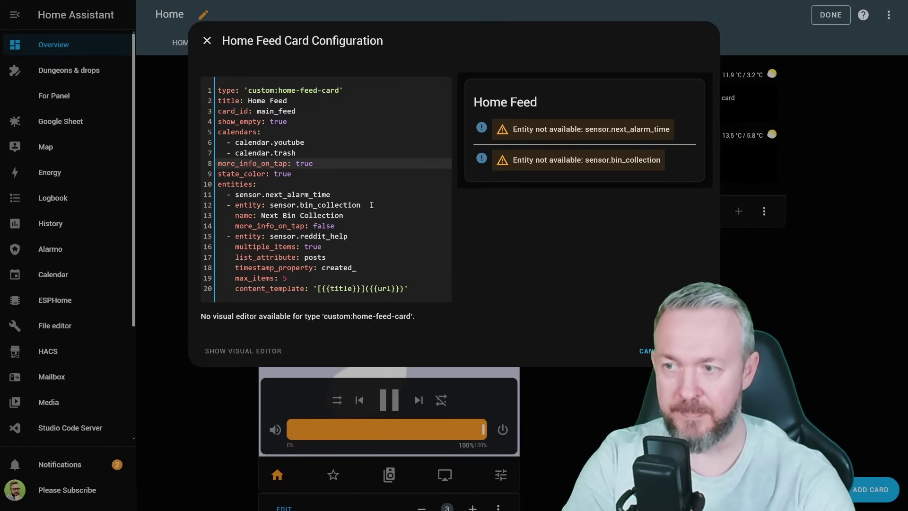
Step: Delete the sensor.next_alarm_time entry and start editing the reddit_help entry
left_click_drag(331, 195, 216, 191)
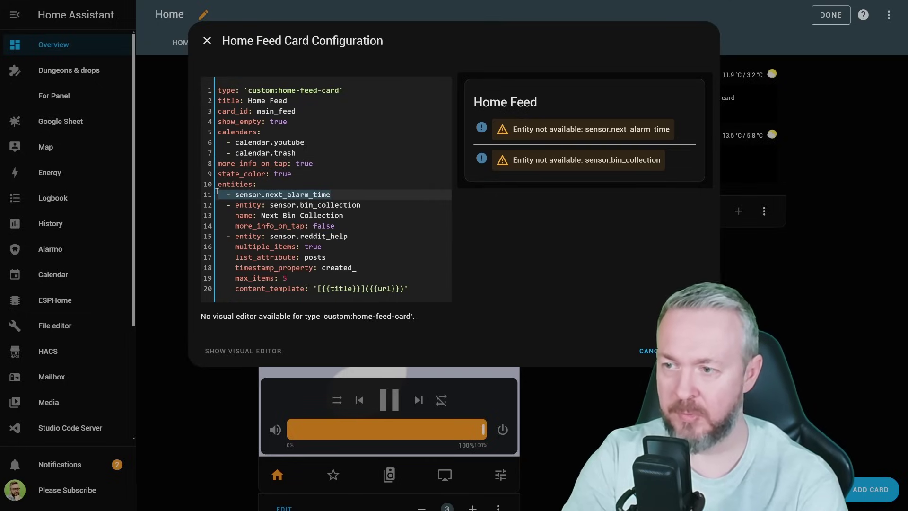
key("BackSpace")
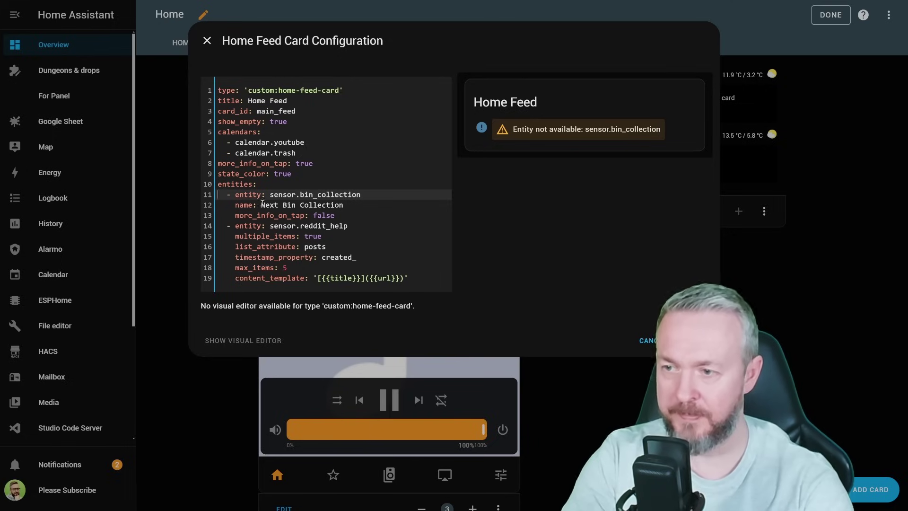
double_click(326, 226)
type("re")
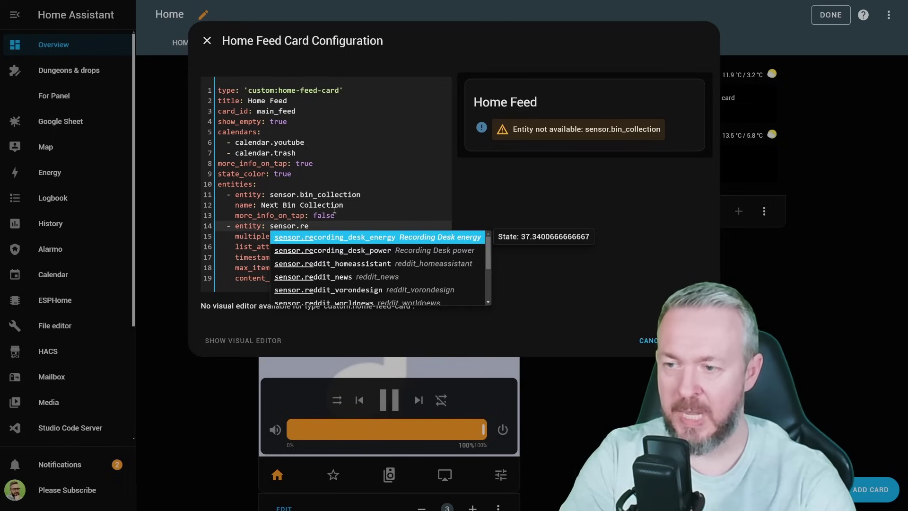
Step: Replace the bin_collection entity with sensor.beardedtinker_2
left_click(334, 268)
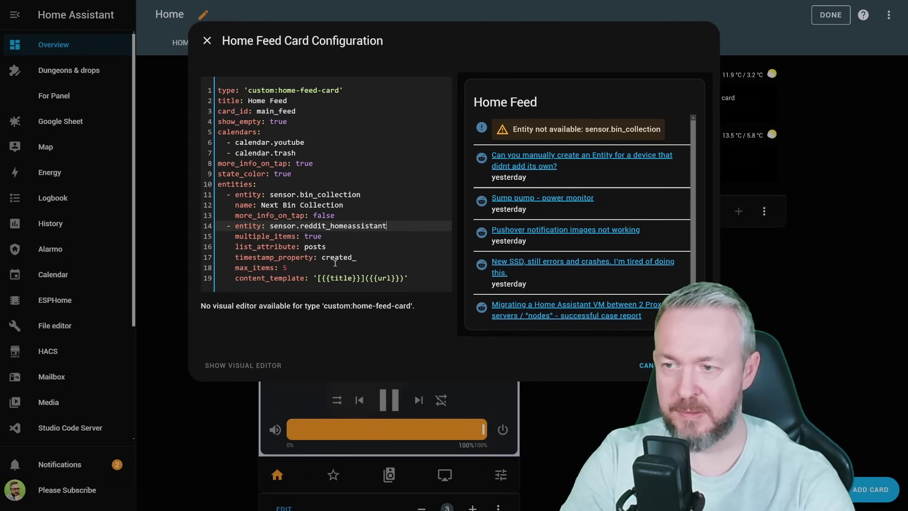
double_click(331, 194)
key("BackSpace")
type("be")
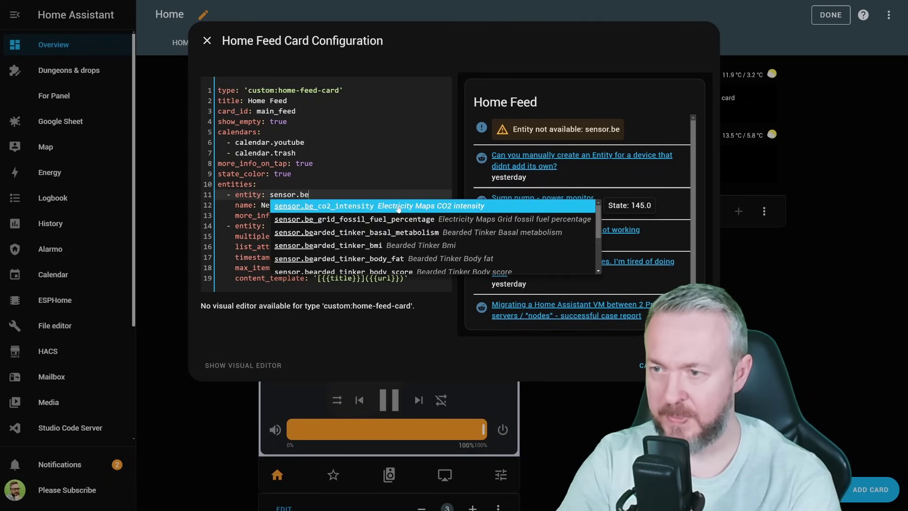
type("ardedtinker")
left_click(395, 217)
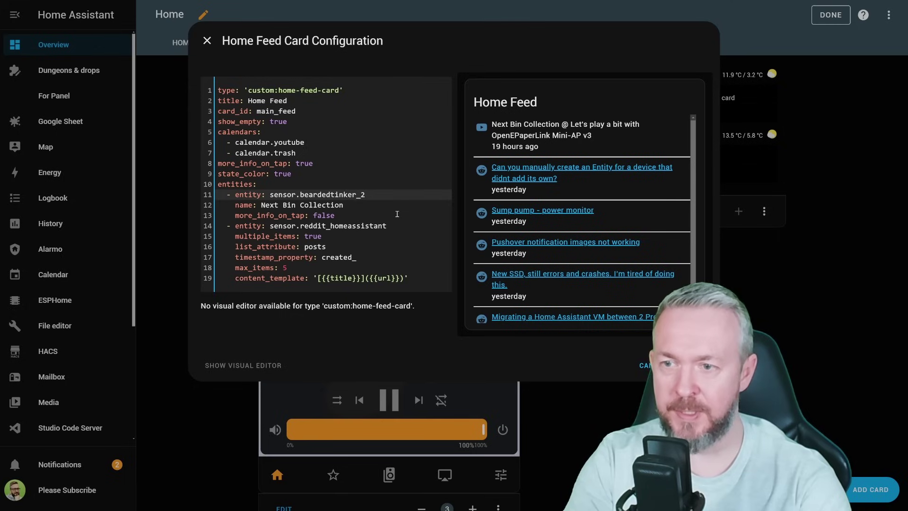
Step: Rename the entry 'Next stream or video', set more_info_on_tap to true, and save the card
left_click_drag(344, 206, 261, 205)
type("Next stream or")
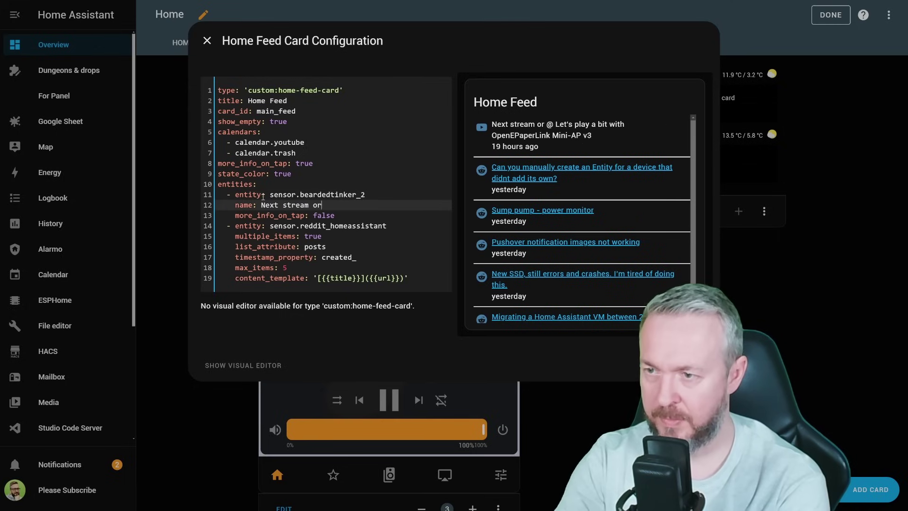
type(" video")
key("Down")
key("End")
key("BackSpace")
key("BackSpace")
key("BackSpace")
key("BackSpace")
key("BackSpace")
type("true")
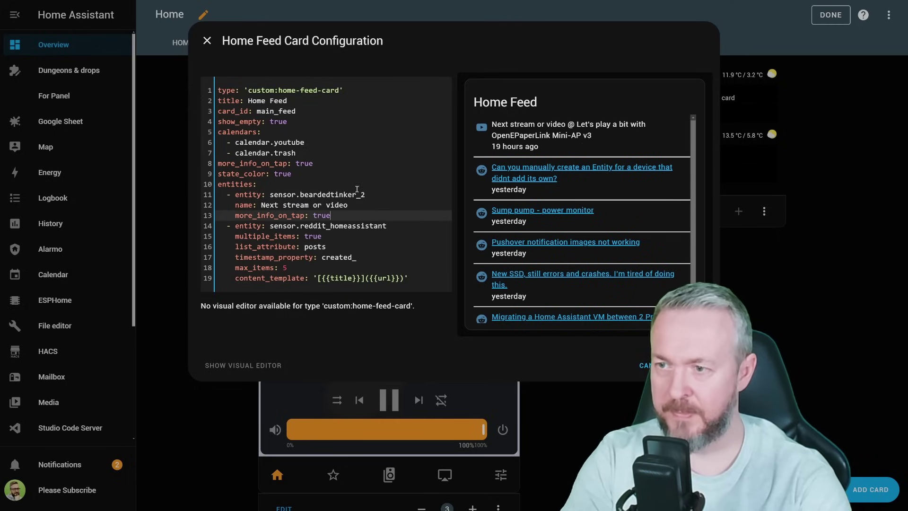
left_click(695, 365)
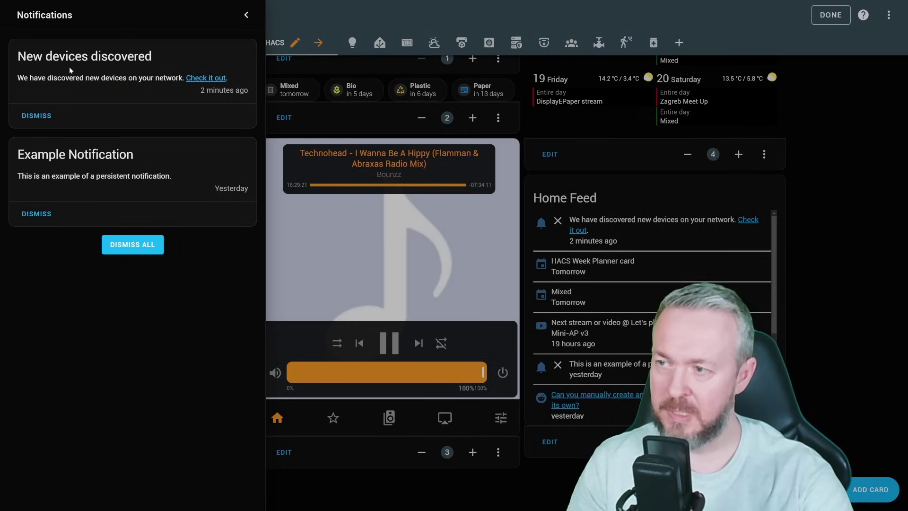
Step: Close the notifications list and scroll the sidebar down toward Developer Tools
left_click(270, 149)
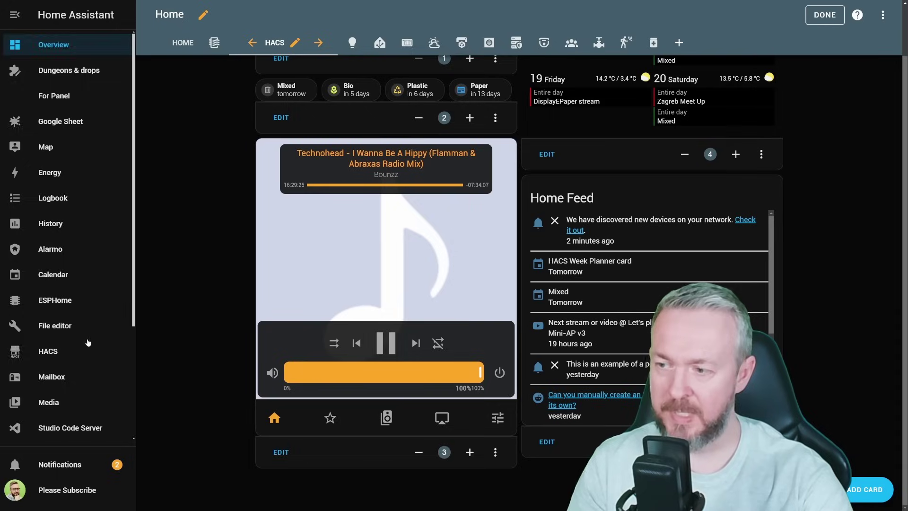
scroll(72, 392, "down", 3)
Step: Select the Persistent Notification: Create service on Developer Tools' Services tab
left_click(79, 399)
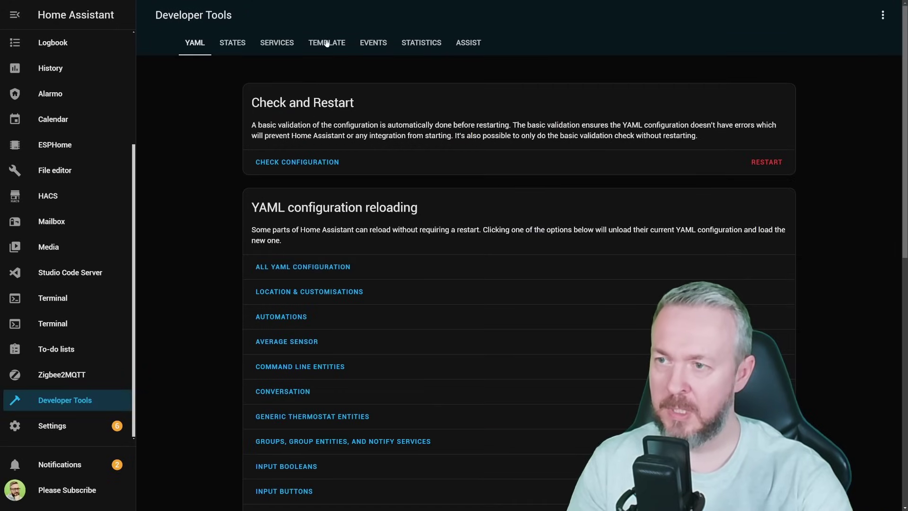
left_click(276, 45)
left_click(312, 117)
type("pers")
left_click(331, 227)
Step: Create a notification 'Please subscriber to my channel' titled 'Almost at 1 million subs' and view Notifications
left_click(571, 173)
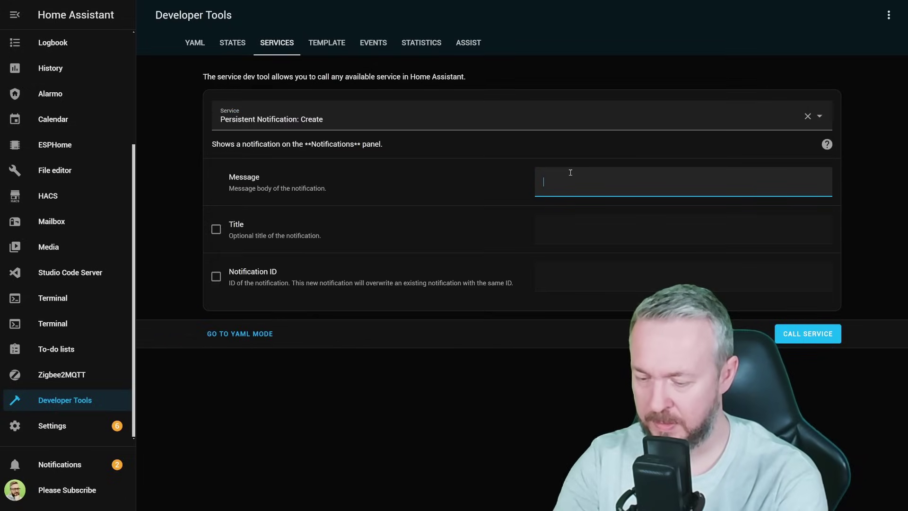
type("Please subscribe")
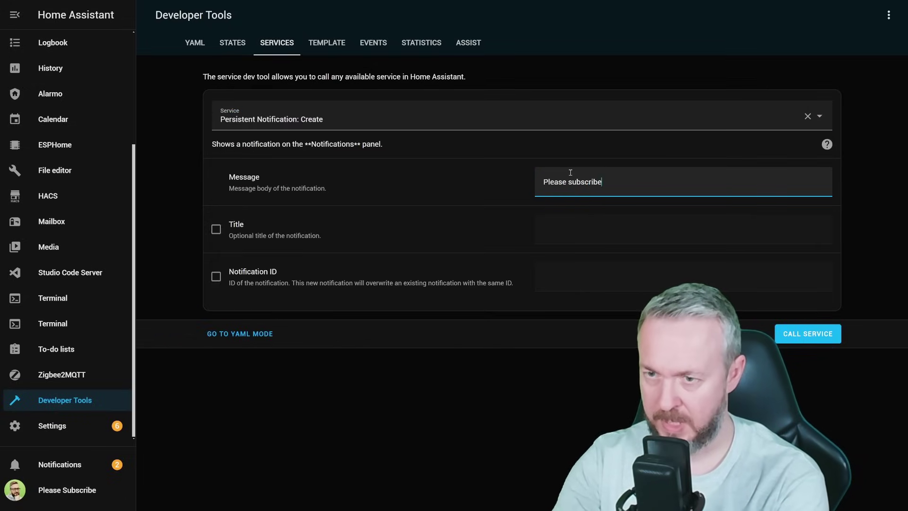
type("r to my channel")
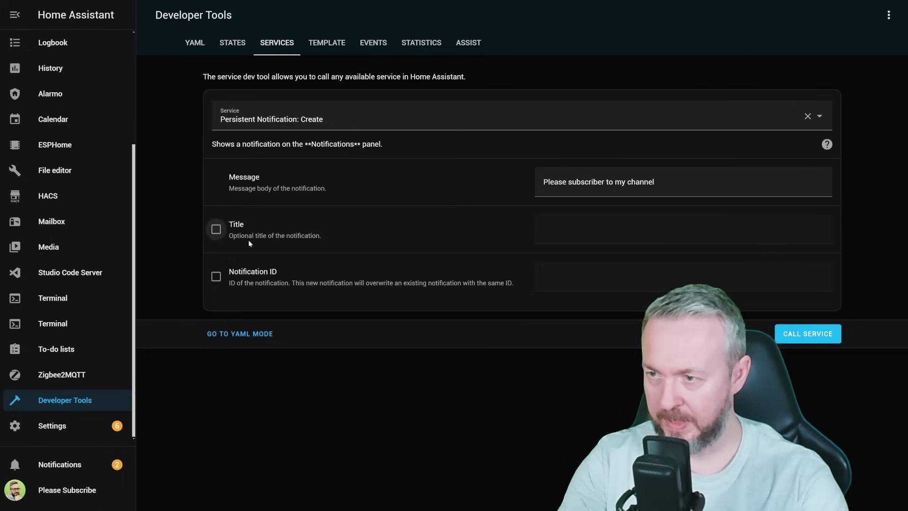
left_click(216, 229)
type("Almostat")
key("BackSpace")
key("BackSpace")
type("at ")
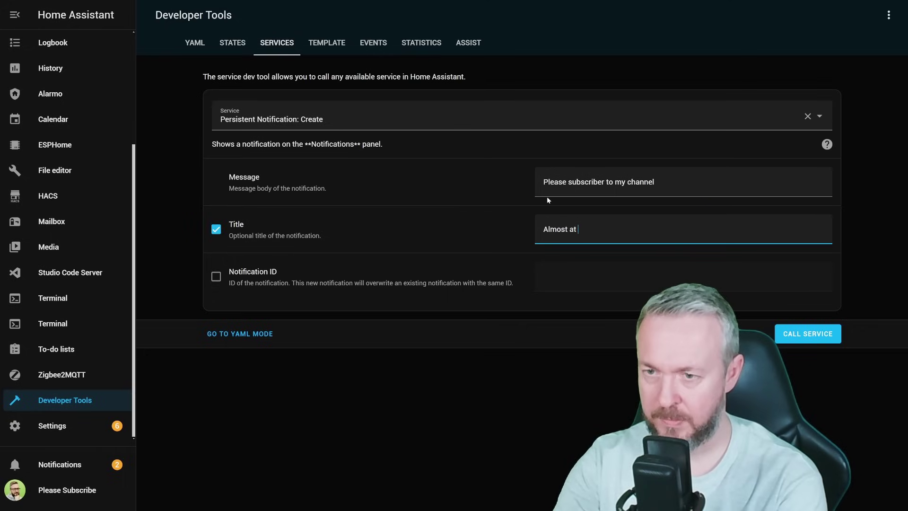
type("1 million subs")
key("Return")
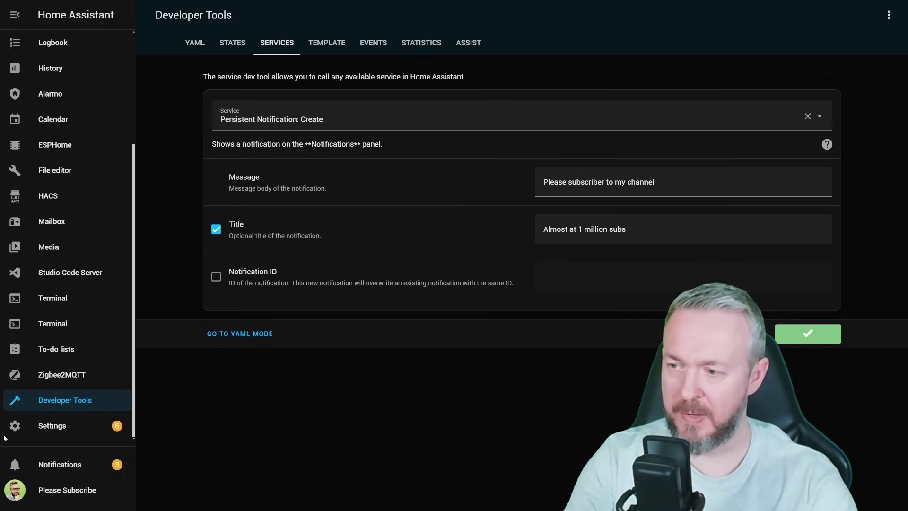
left_click(73, 464)
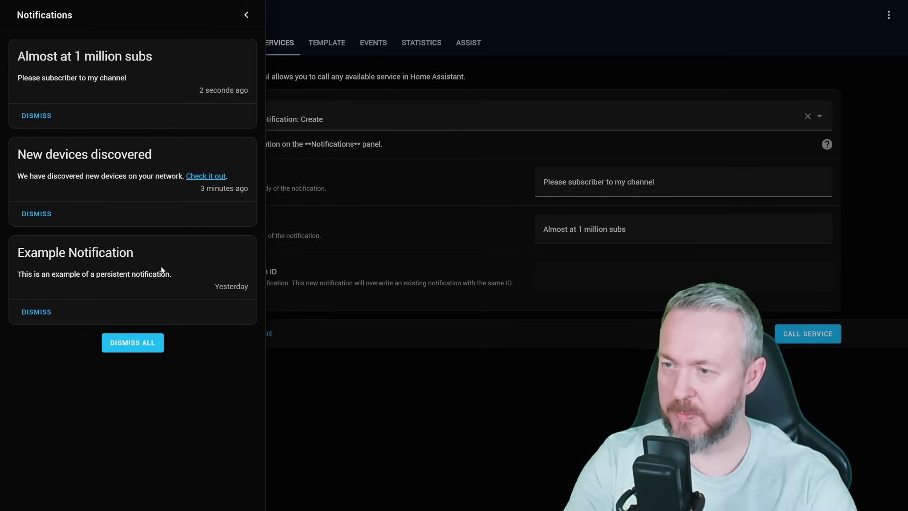
Step: On the Overview's HACS view, open and close the new notification in the Home Feed
left_click(311, 315)
scroll(68, 45, "up", 5)
left_click(68, 45)
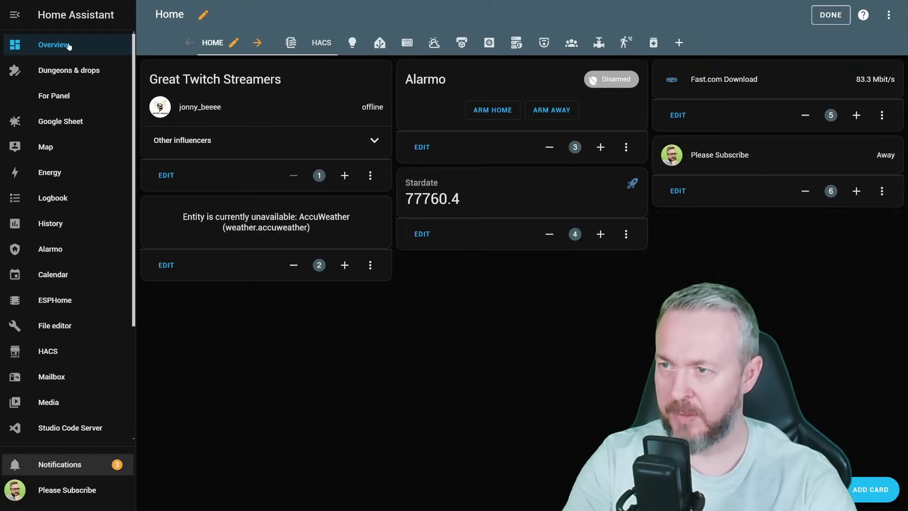
left_click(274, 42)
scroll(600, 270, "down", 5)
scroll(599, 271, "up", 5)
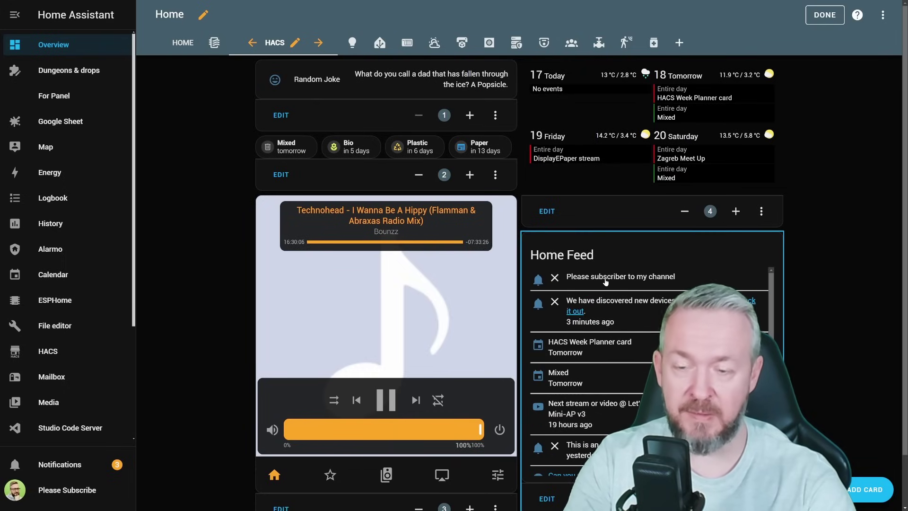
left_click(652, 279)
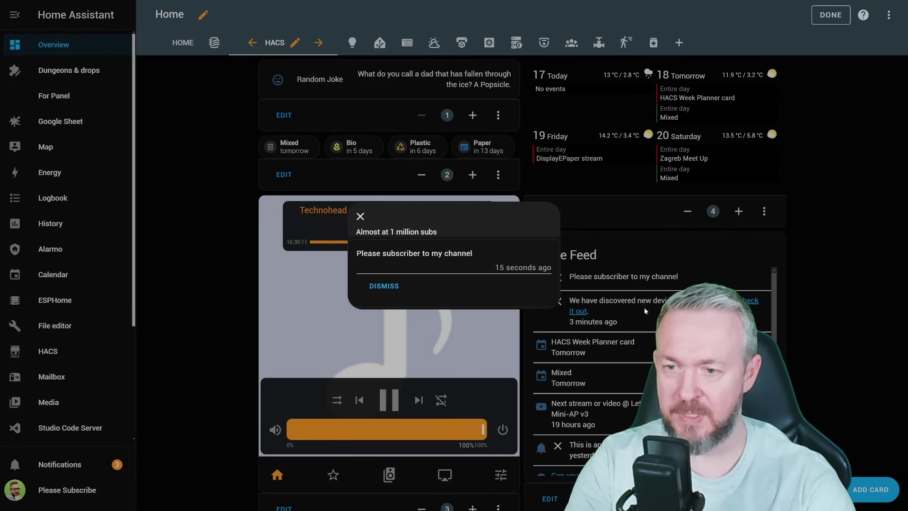
left_click(384, 286)
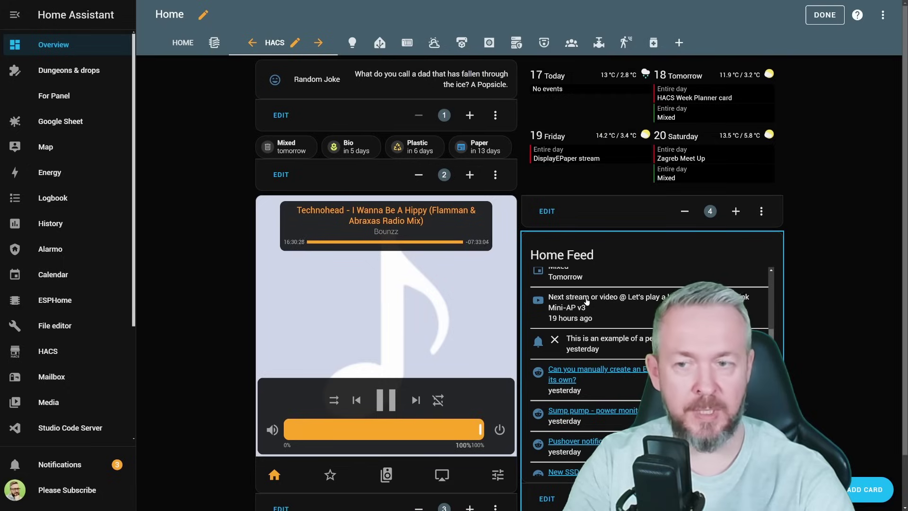
Step: Open the BeardedTinker stream entry, inspect its history bar segments, then close the details
left_click(588, 298)
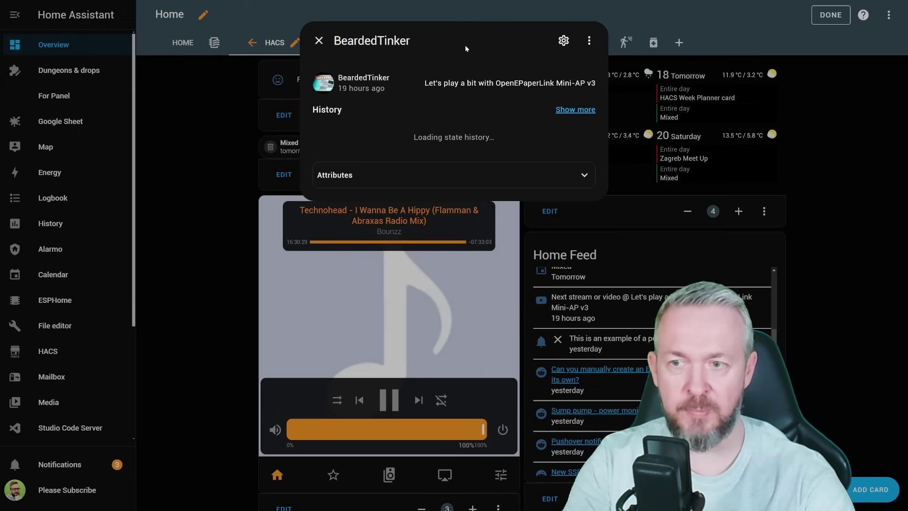
mouse_move(350, 134)
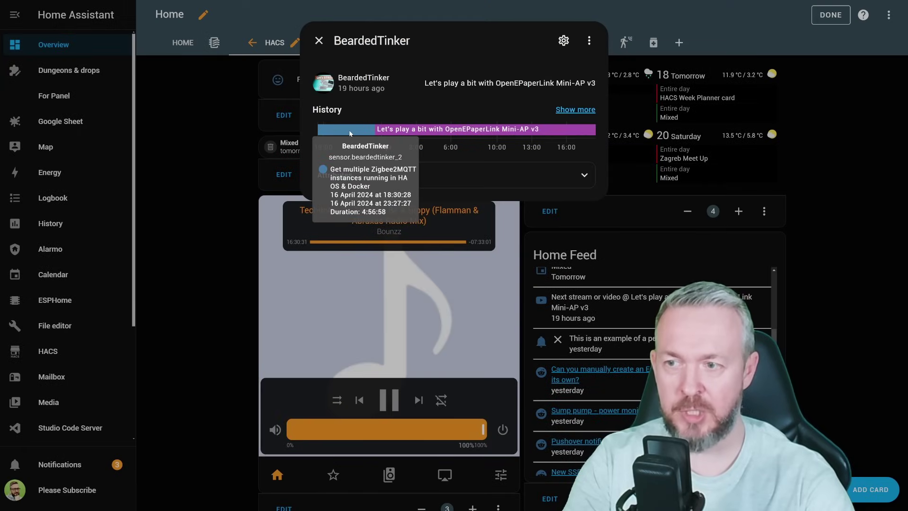
mouse_move(442, 134)
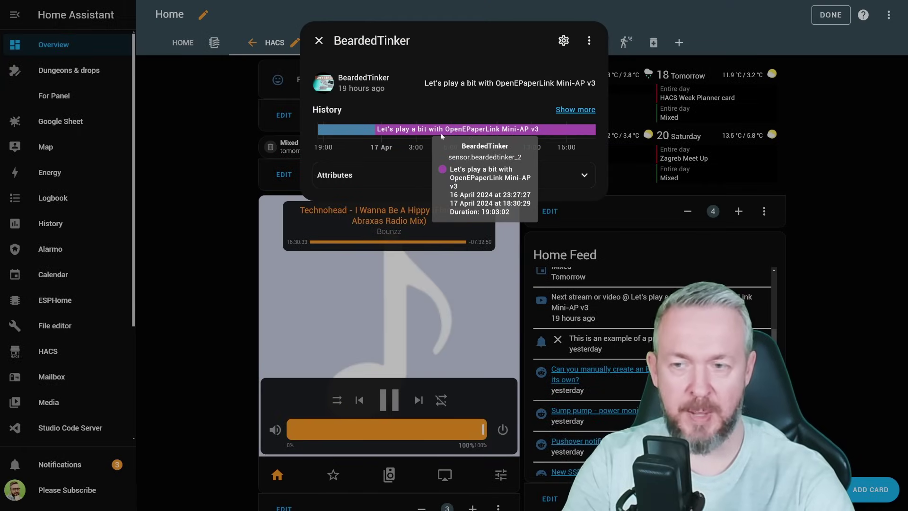
left_click(693, 280)
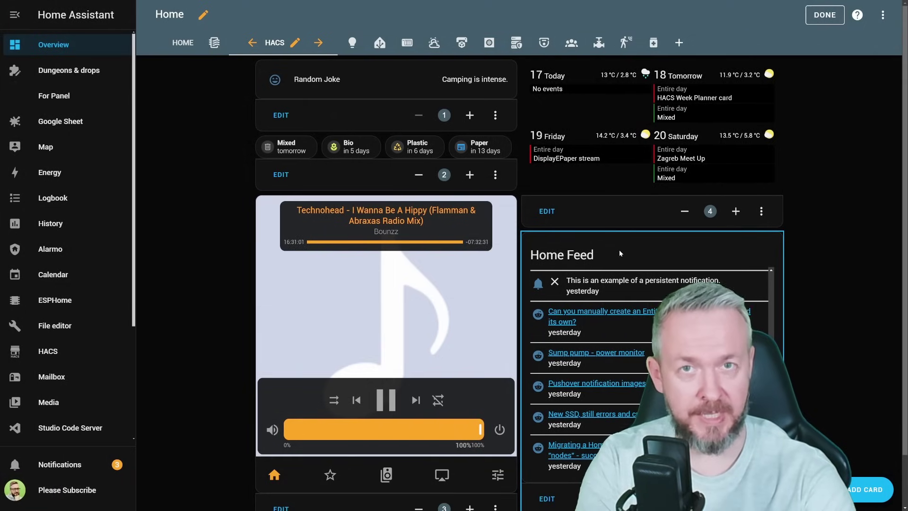
Step: Paste a device_tracker entity block at line 20 of the Home Feed card's YAML
scroll(567, 378, "down", 1)
left_click(549, 442)
left_click(380, 293)
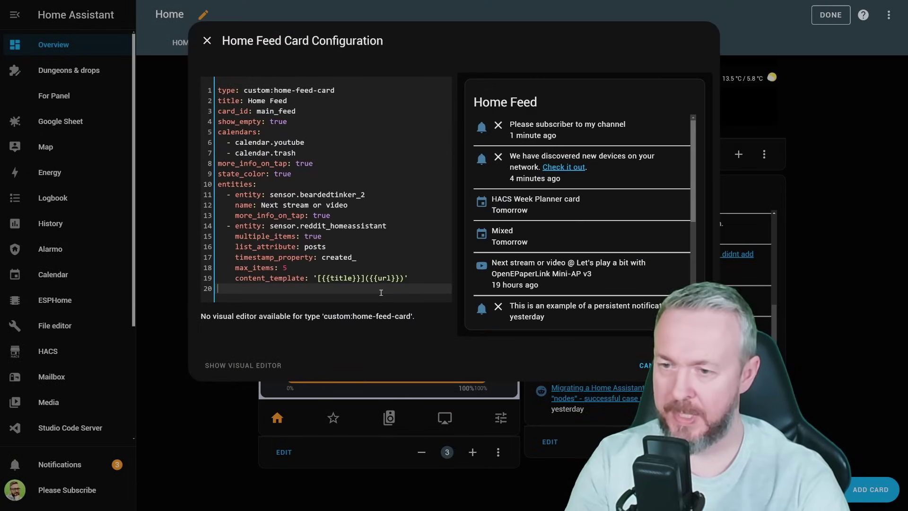
key("ctrl+v")
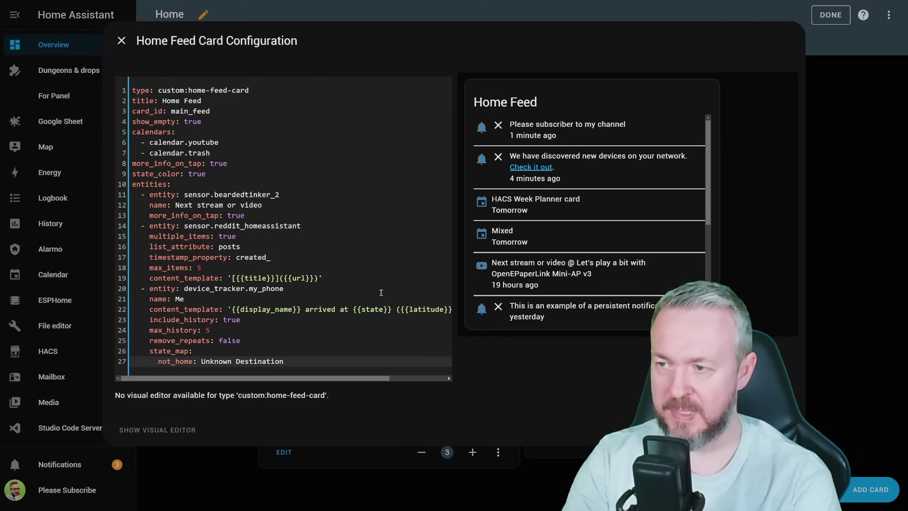
Step: Replace the my_phone placeholder entity with device_tracker.pixel_7_pro
double_click(292, 287)
key("BackSpace")
key("ctrl+space")
type("pixel")
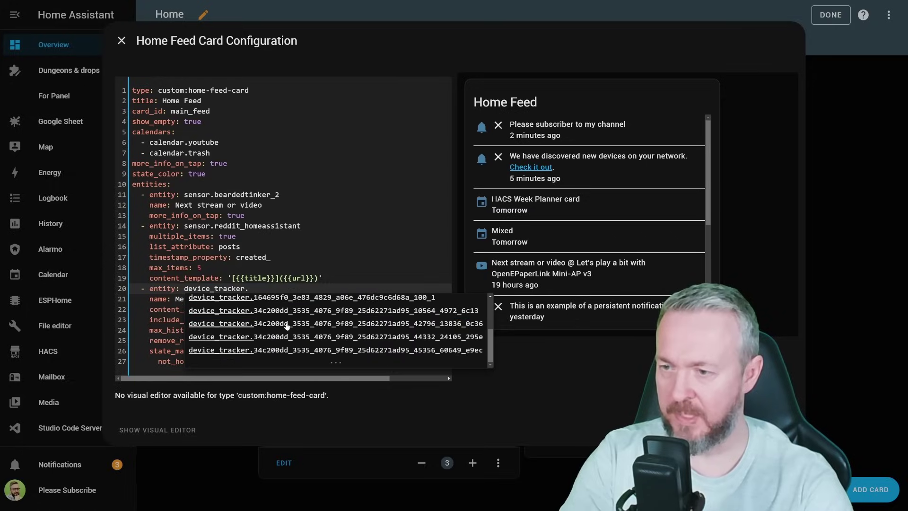
key("Return")
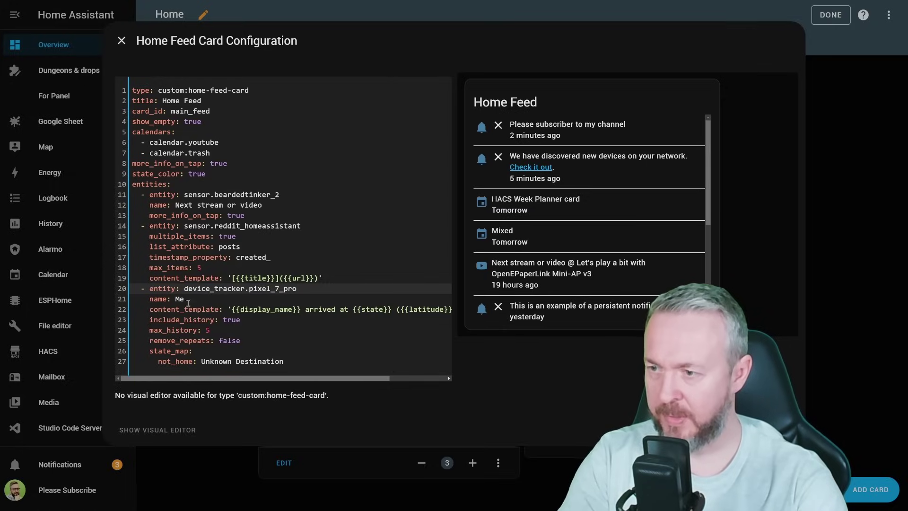
Step: Remove latitude and longitude from the content_template and save the card
left_click_drag(396, 309, 447, 310)
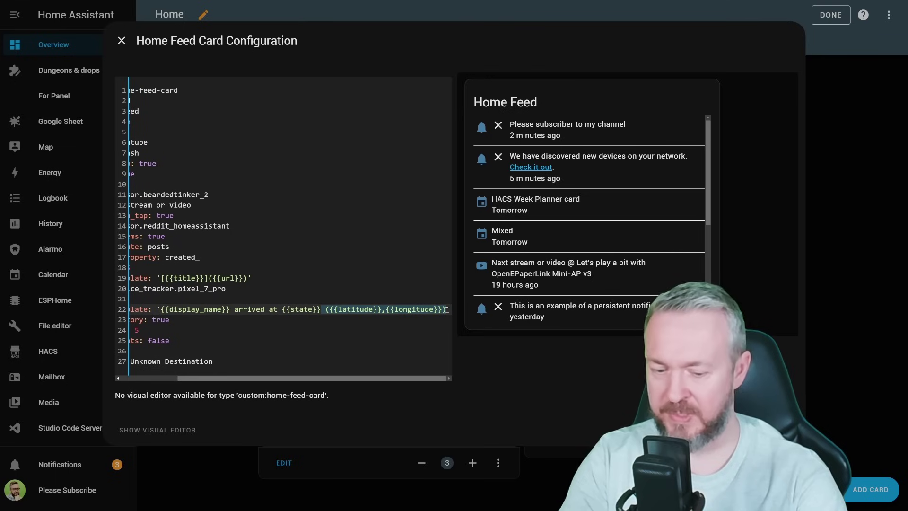
key("BackSpace")
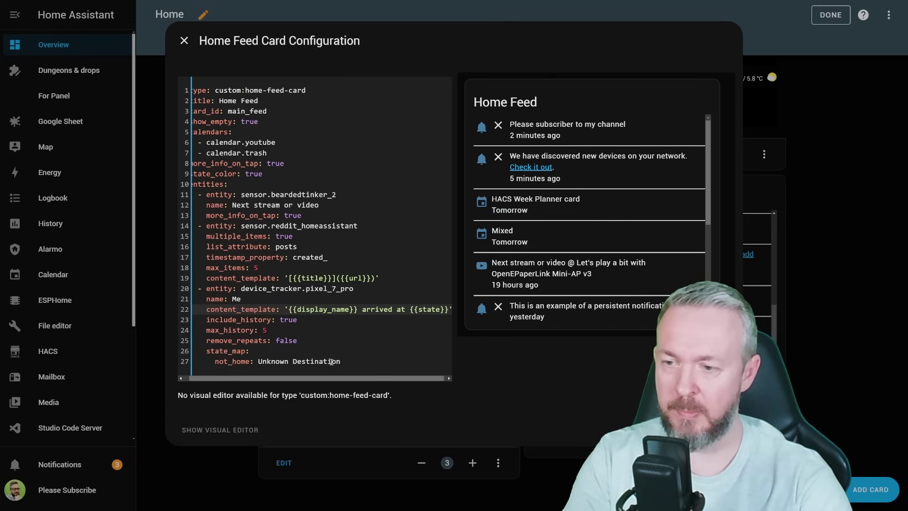
left_click(707, 429)
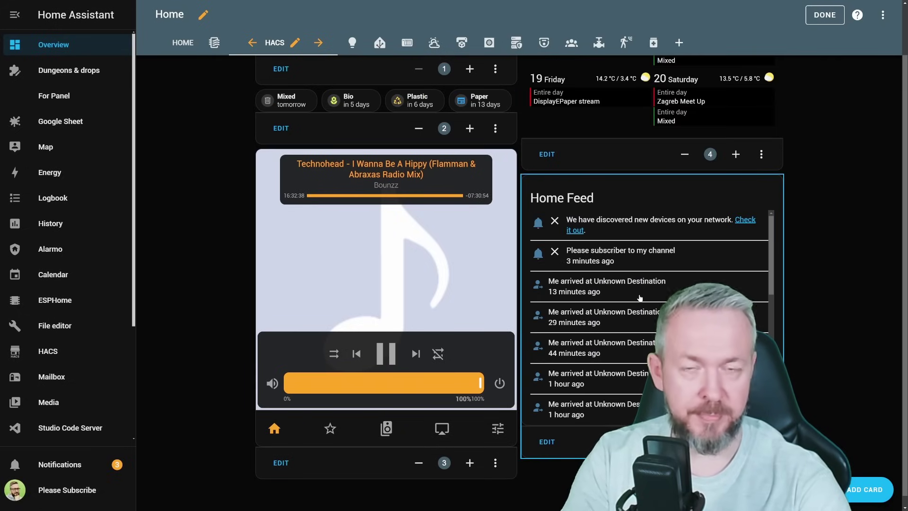
scroll(640, 298, "down", 3)
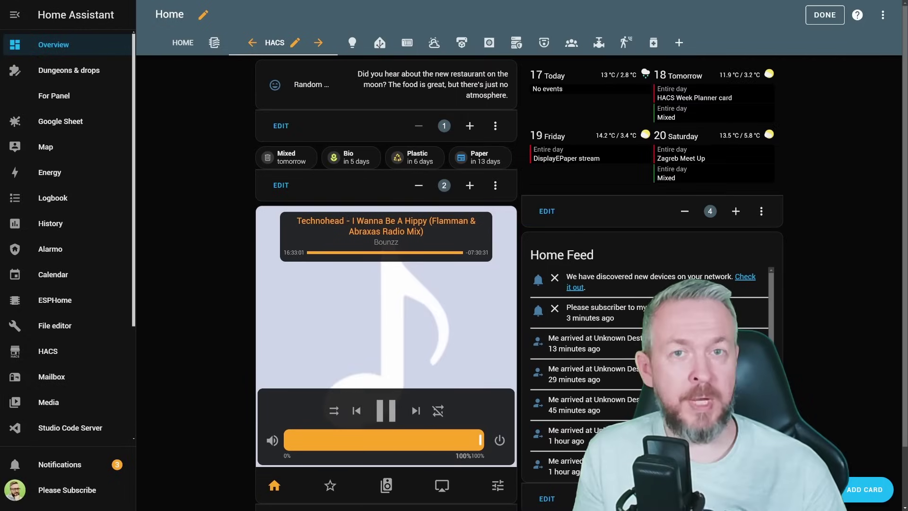